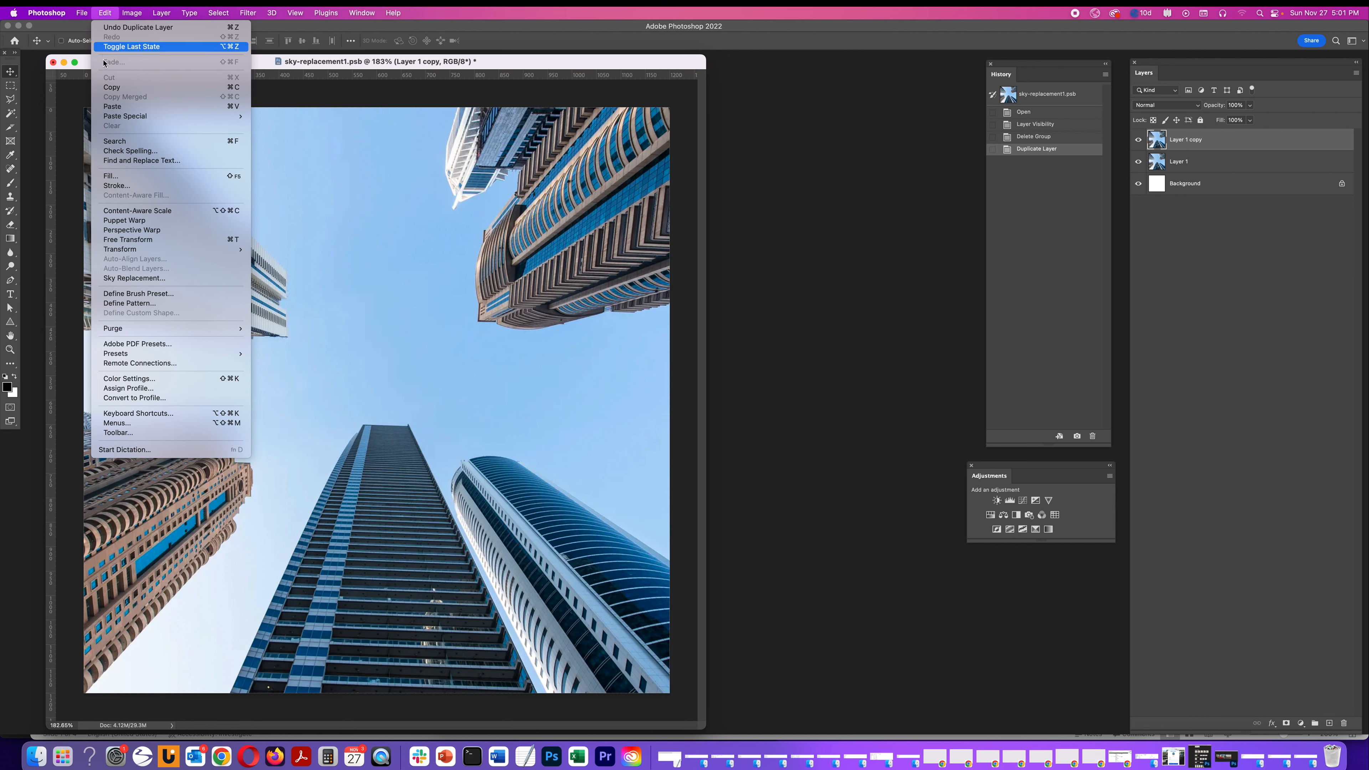
Open Sky Replacement on the duplicated layer and expand its Sky Adjustments and Foreground Adjustments sections
{"action": "left_click", "coordinate": [134, 279]}
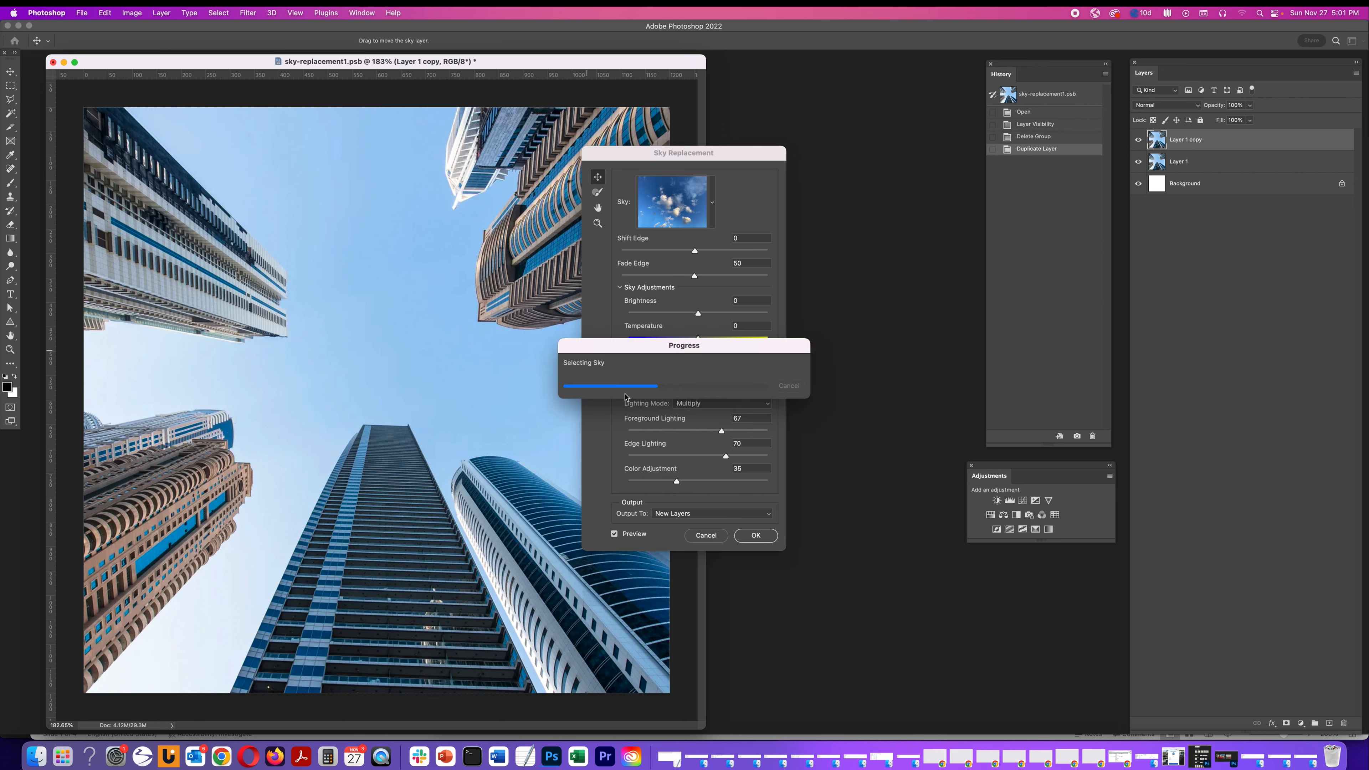
{"action": "left_click", "coordinate": [621, 388]}
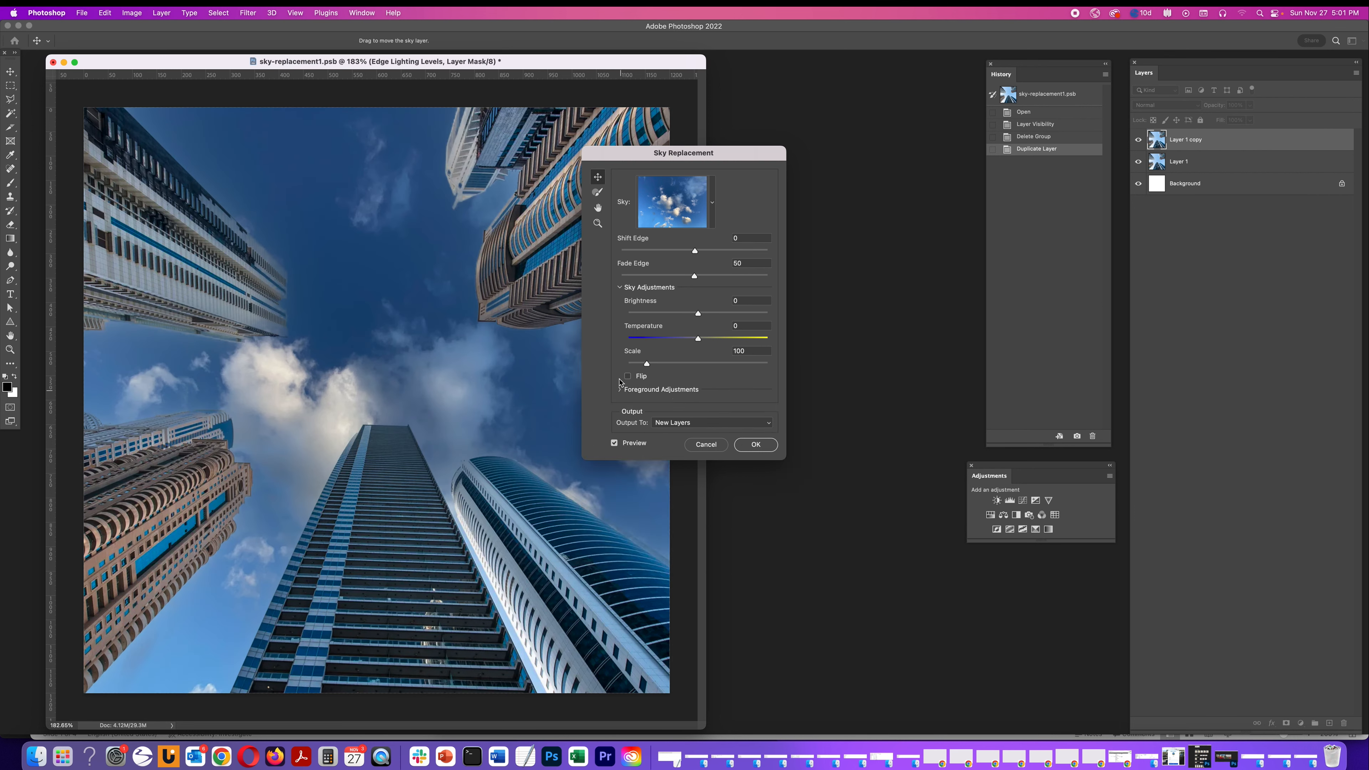
{"action": "left_click", "coordinate": [620, 290]}
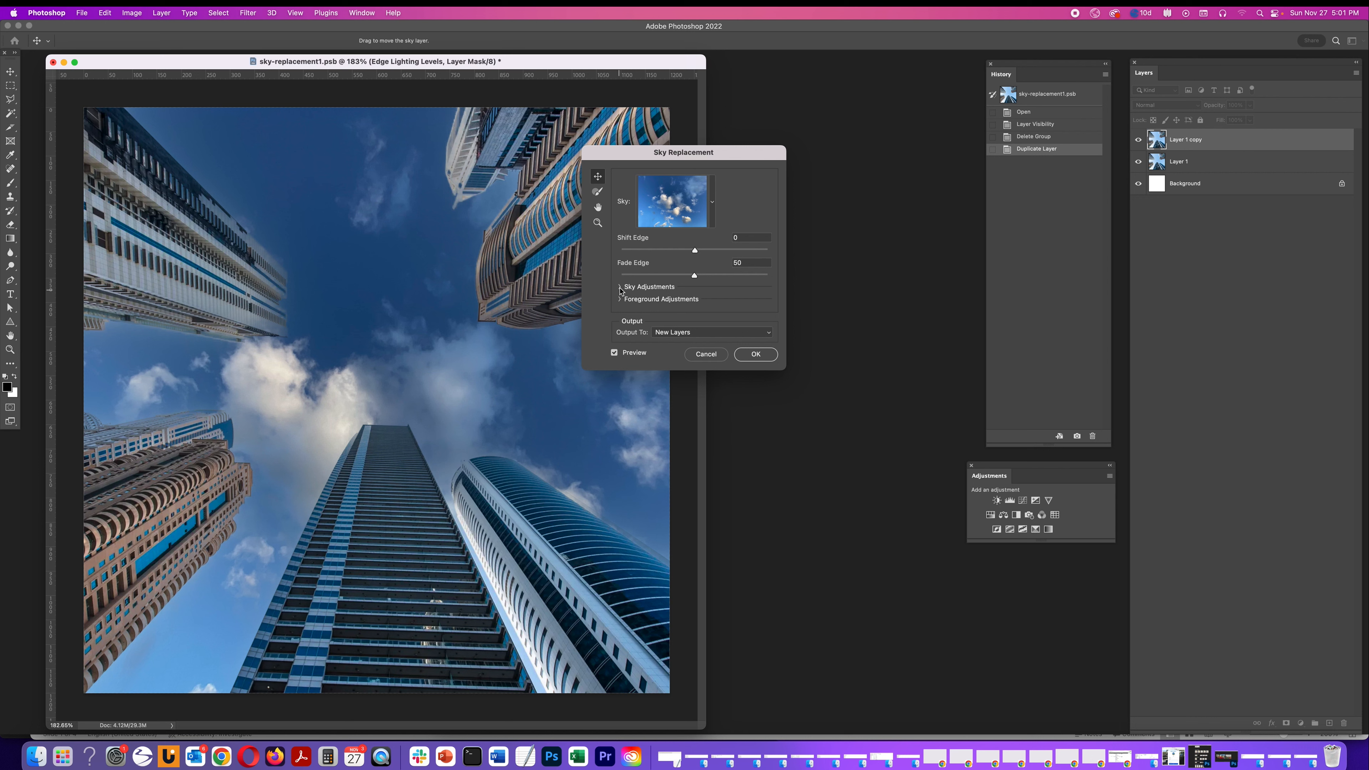
{"action": "left_click", "coordinate": [620, 289]}
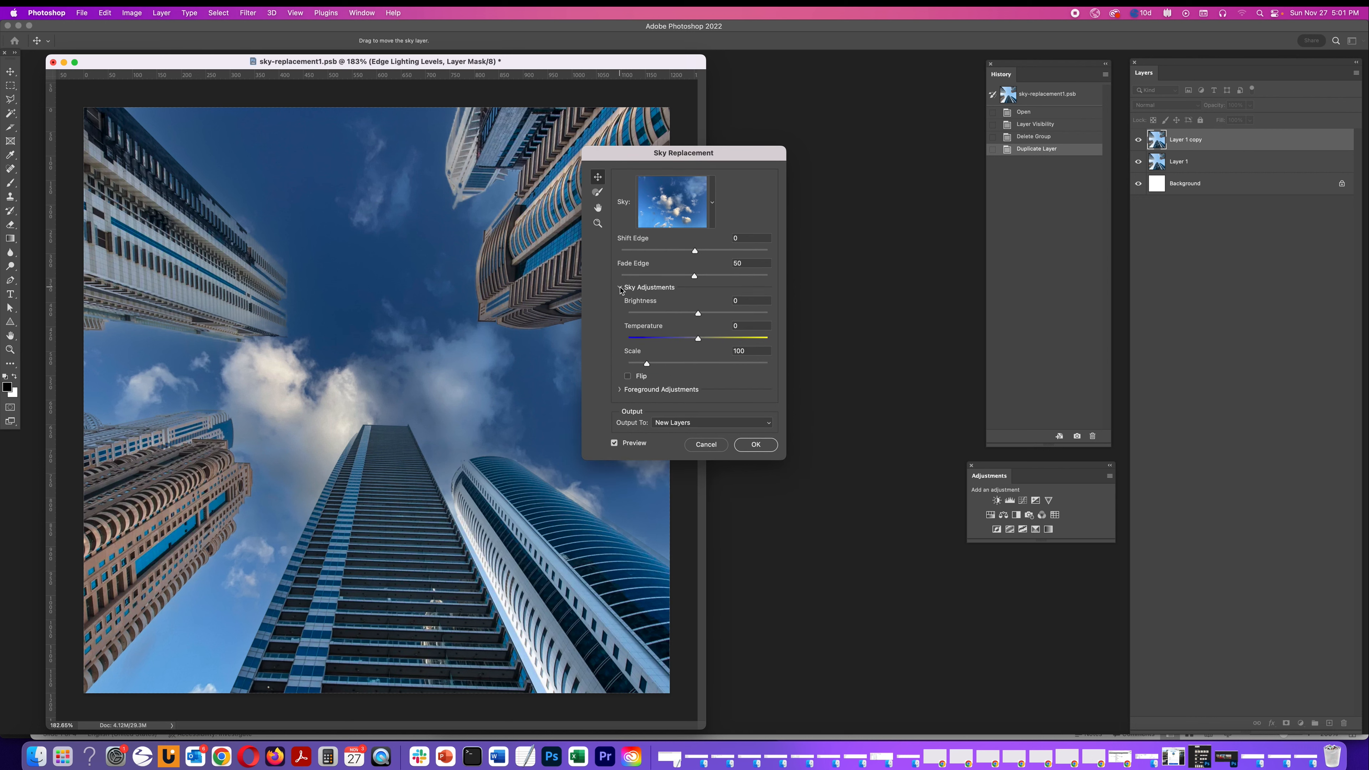
{"action": "left_click", "coordinate": [620, 390]}
Toggle the preview off and on to compare the original and replaced sky
{"action": "left_click", "coordinate": [613, 533]}
{"action": "left_click", "coordinate": [615, 535]}
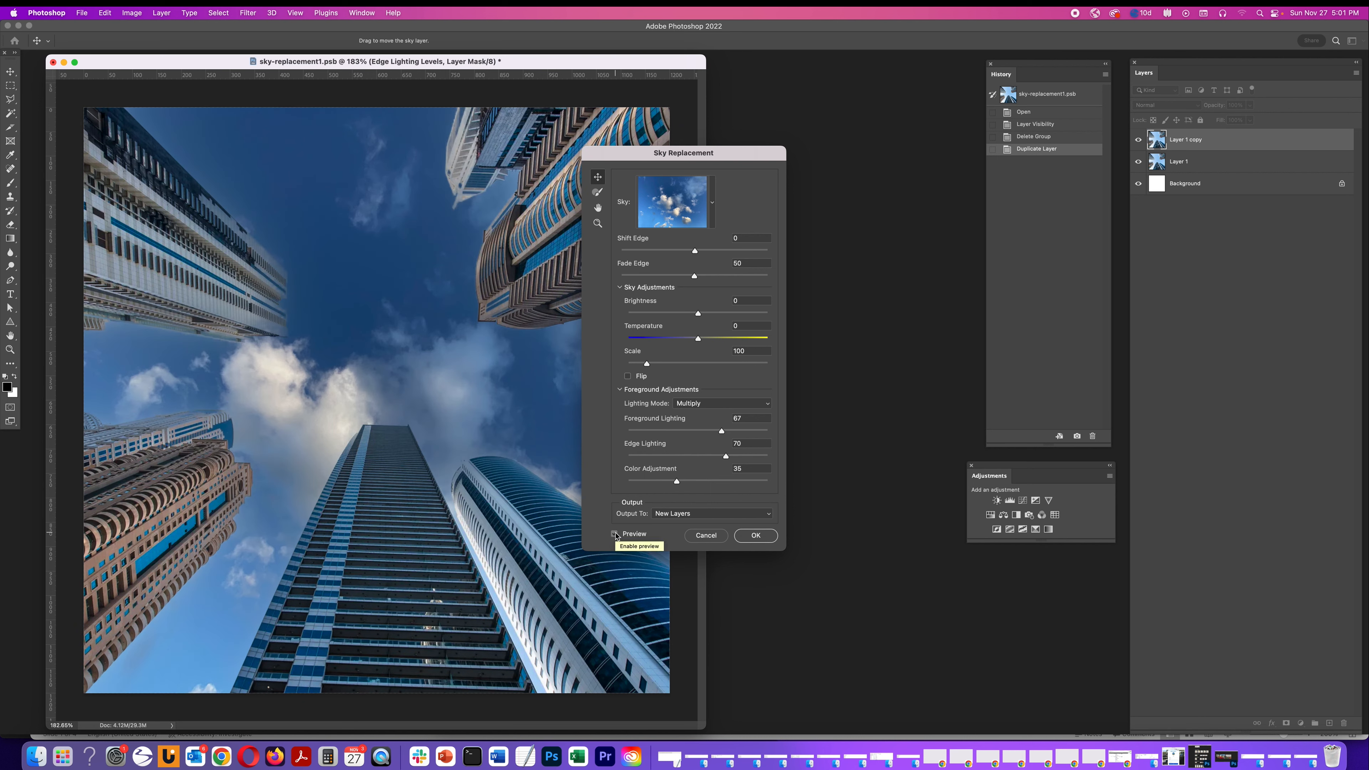
{"action": "left_click", "coordinate": [615, 533]}
{"action": "left_click", "coordinate": [615, 534]}
Try several Blue Skies presets from the sky picker, then reselect the starting scattered-cloud sky
{"action": "left_click", "coordinate": [712, 205]}
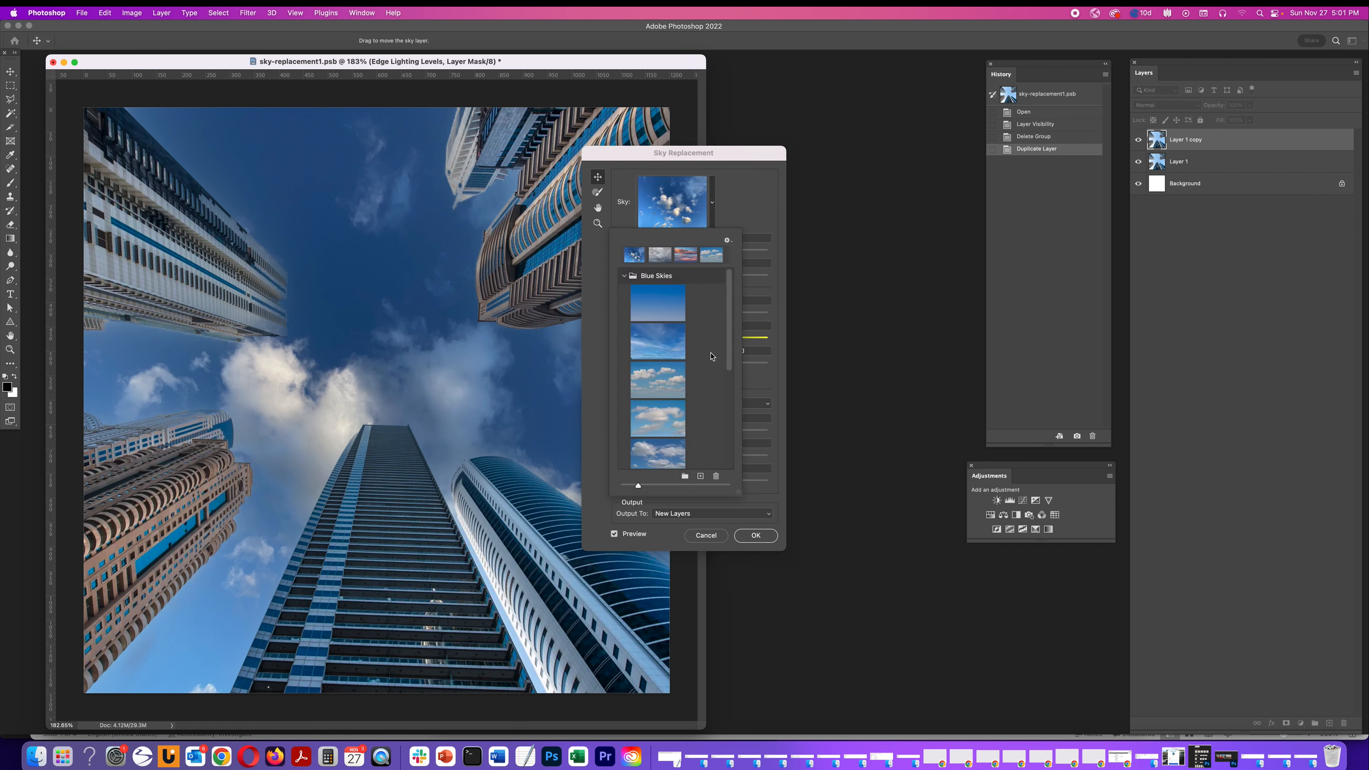
{"action": "scroll", "coordinate": [711, 356], "scroll_direction": "down", "scroll_amount": 3}
{"action": "scroll", "coordinate": [712, 356], "scroll_direction": "up", "scroll_amount": 1}
{"action": "left_click", "coordinate": [661, 308]}
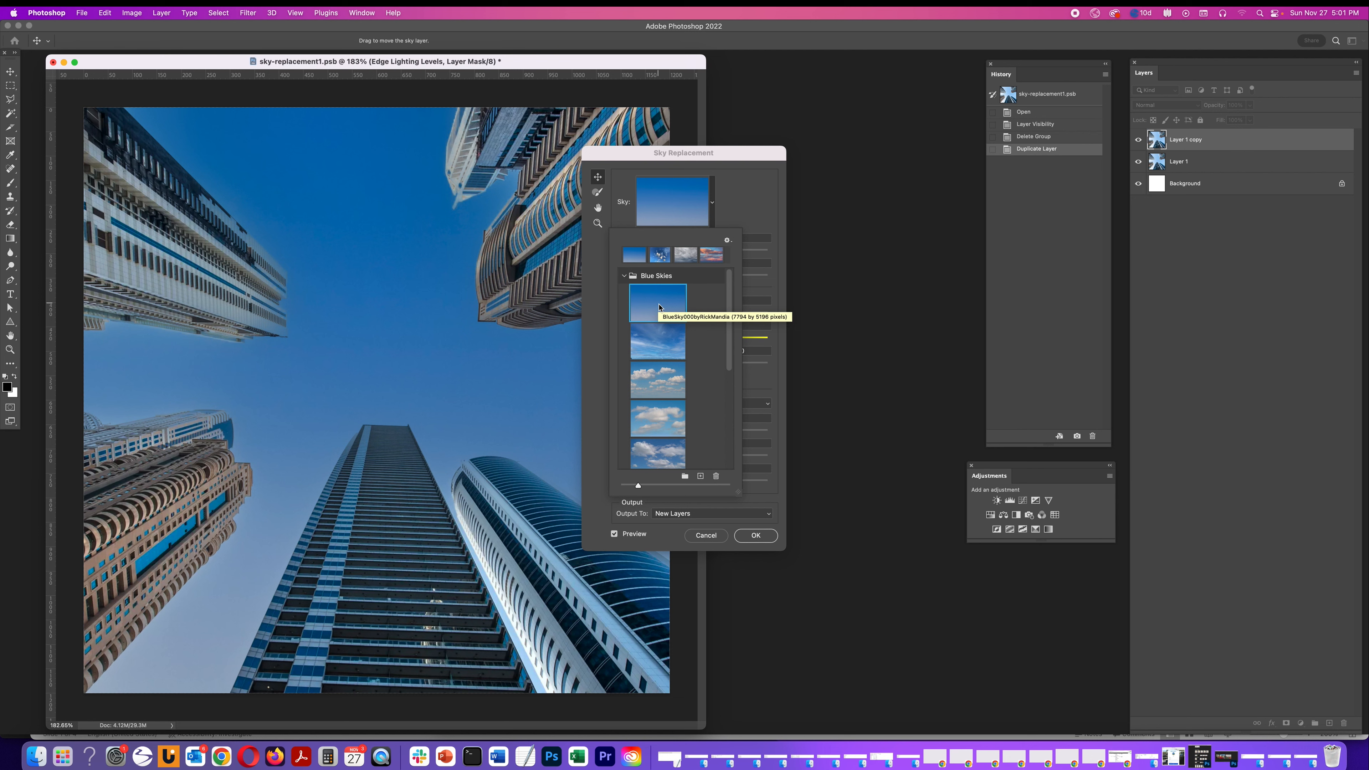
{"action": "left_click", "coordinate": [657, 346]}
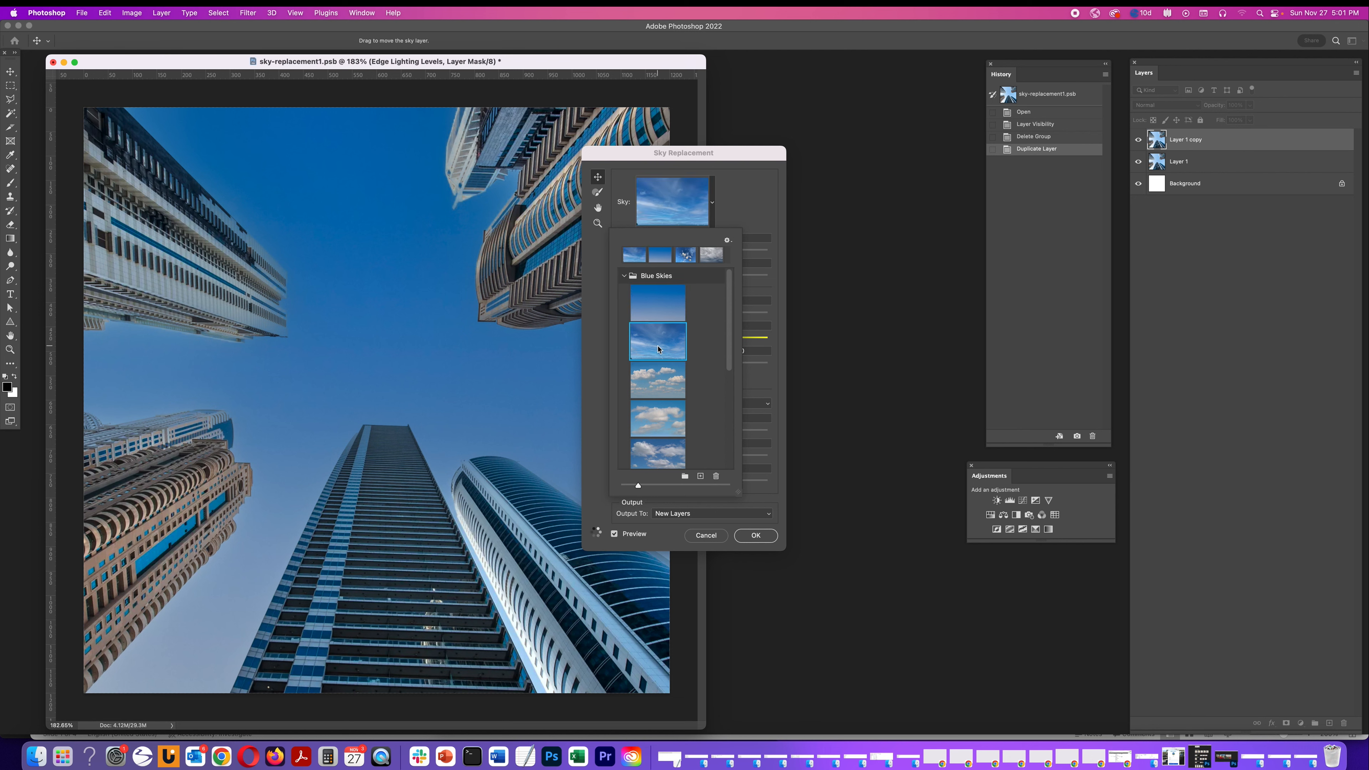
{"action": "left_click", "coordinate": [658, 387]}
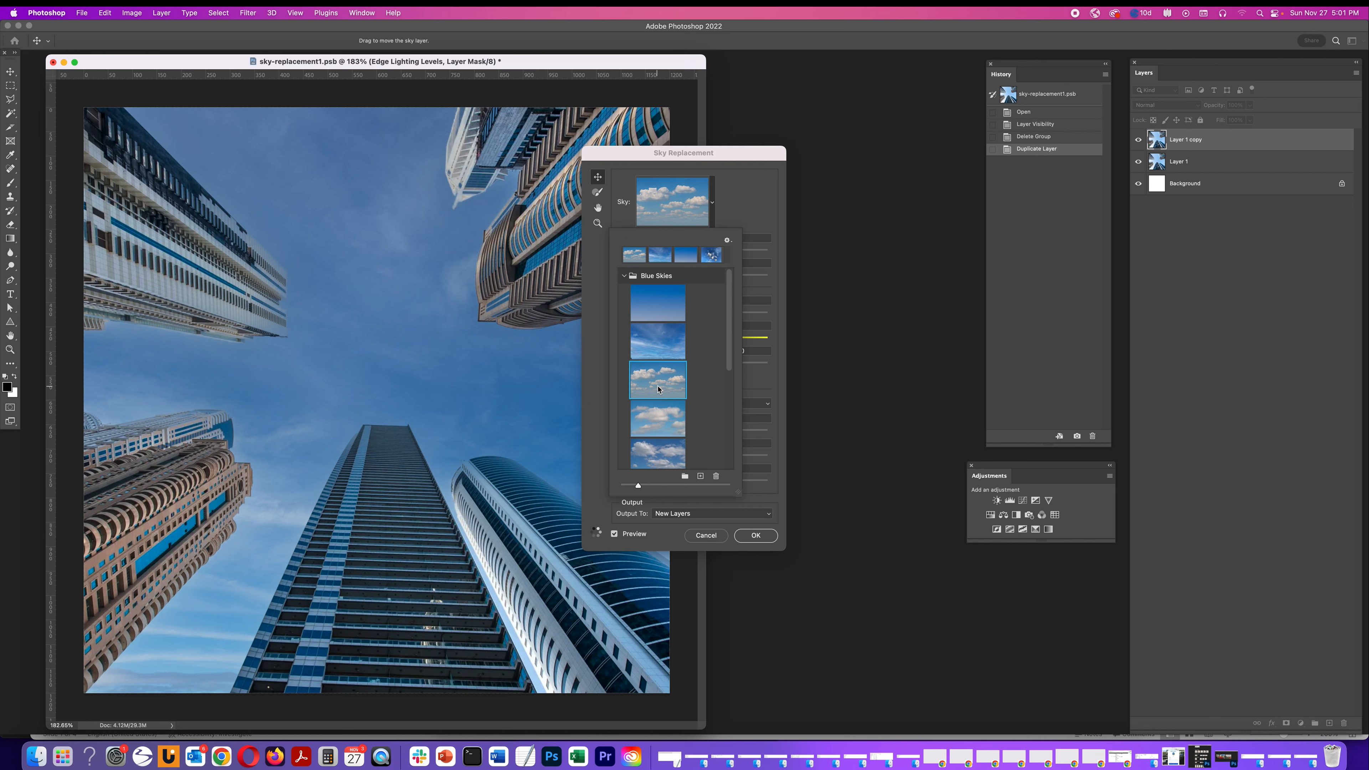
{"action": "scroll", "coordinate": [658, 450], "scroll_direction": "down", "scroll_amount": 5}
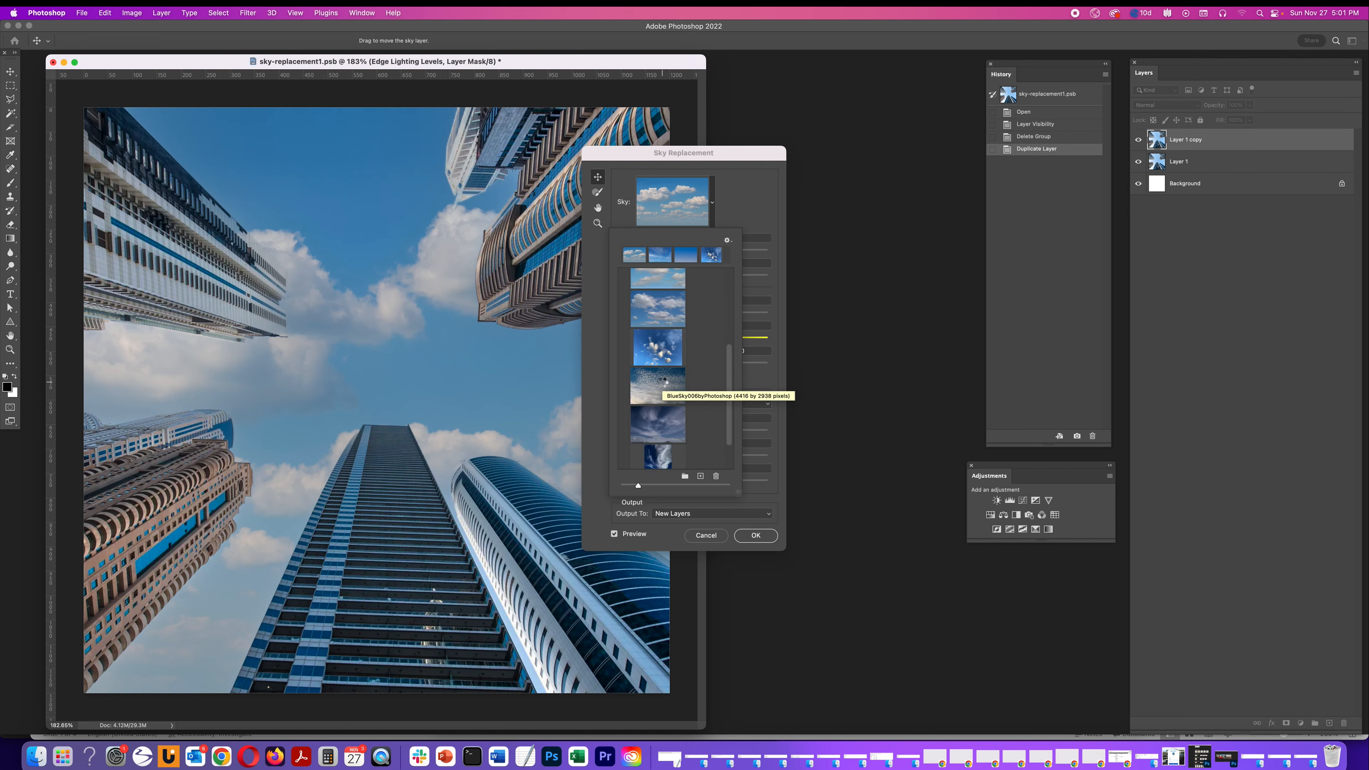
{"action": "left_click", "coordinate": [665, 381]}
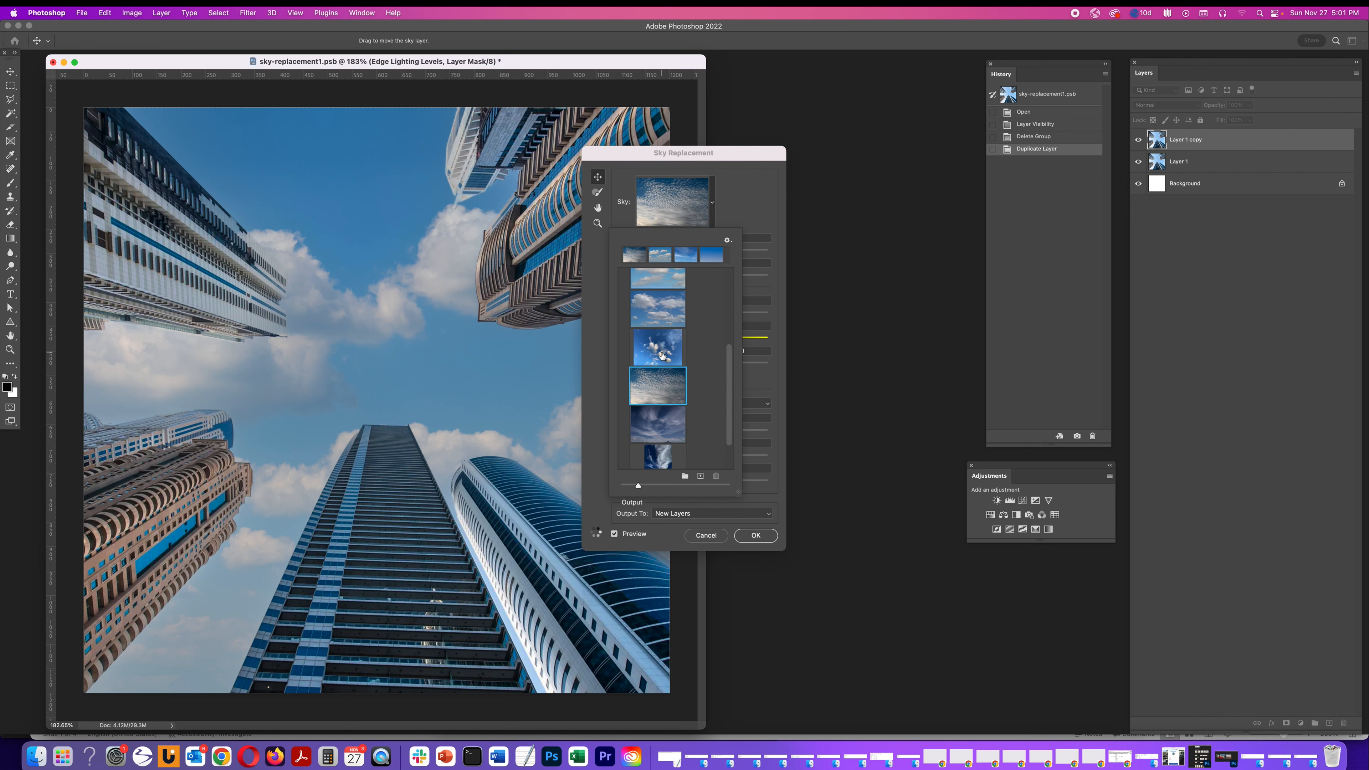
{"action": "left_click", "coordinate": [663, 355]}
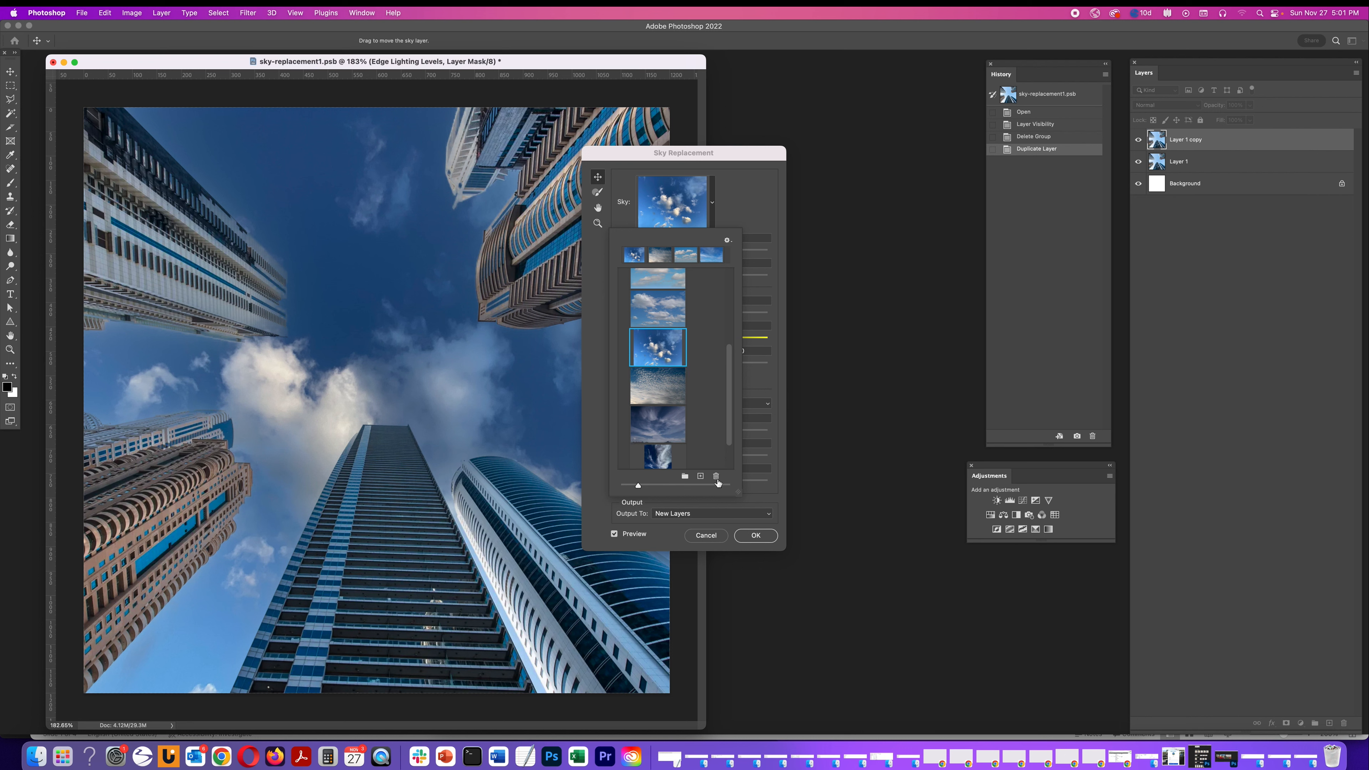
{"action": "left_click", "coordinate": [587, 490]}
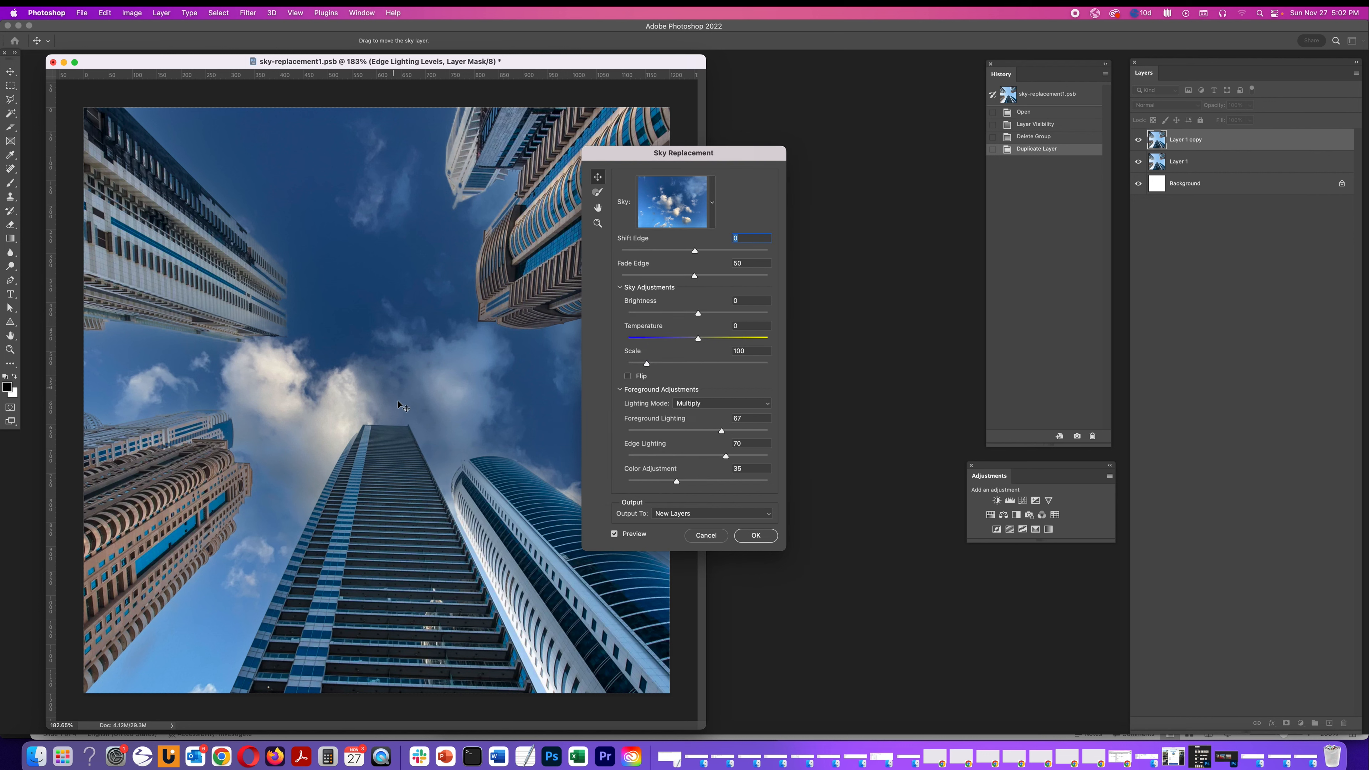
Move the replacement sky up and slightly right within the photo
{"action": "left_click_drag", "start_coordinate": [403, 407], "coordinate": [439, 340]}
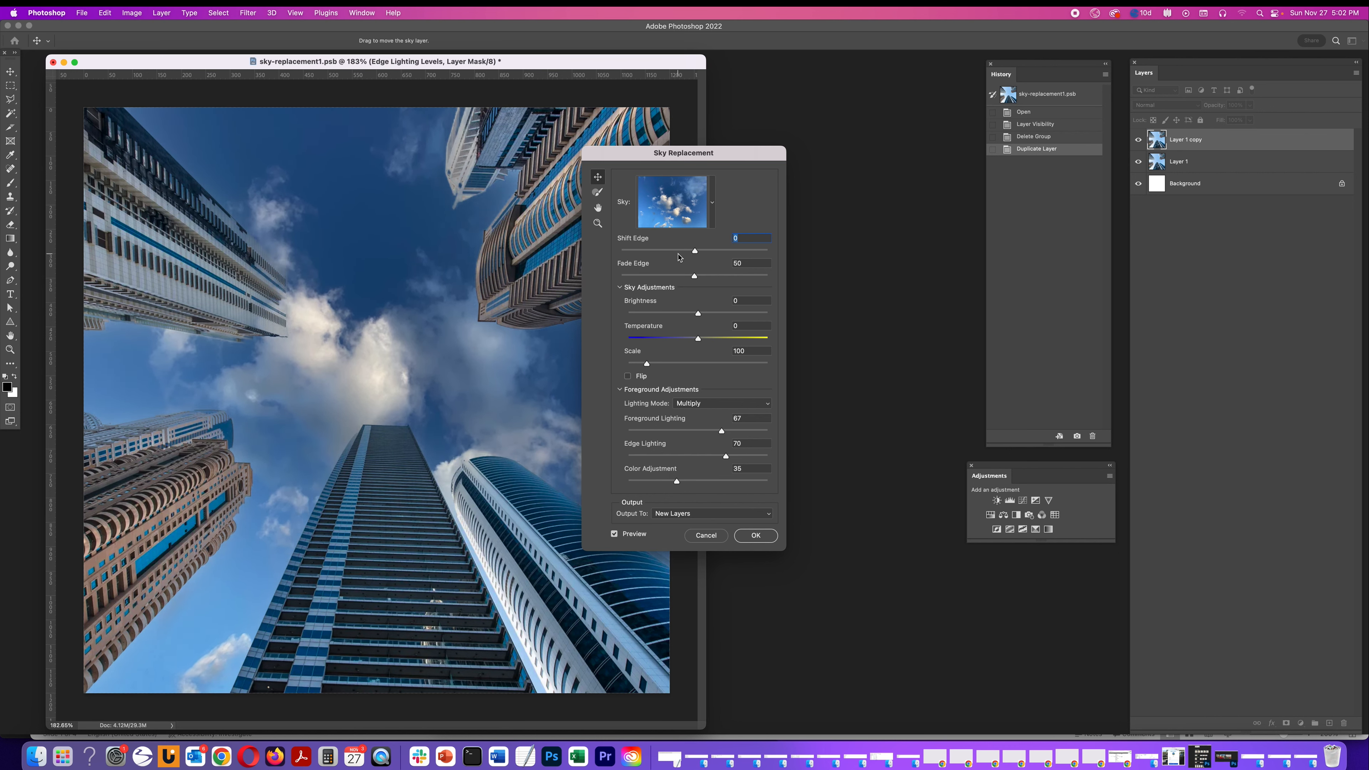
{"action": "mouse_move", "coordinate": [696, 253]}
{"action": "left_mouse_down"}
{"action": "mouse_move", "coordinate": [781, 259]}
{"action": "mouse_move", "coordinate": [620, 252]}
{"action": "mouse_move", "coordinate": [696, 259]}
{"action": "left_mouse_up"}
{"action": "left_click_drag", "start_coordinate": [694, 279], "coordinate": [579, 281]}
{"action": "mouse_move", "coordinate": [696, 281]}
{"action": "left_mouse_down"}
{"action": "mouse_move", "coordinate": [775, 285]}
{"action": "mouse_move", "coordinate": [646, 284]}
{"action": "mouse_move", "coordinate": [695, 282]}
{"action": "left_mouse_up"}
Set the sky Brightness to 2
{"action": "left_click_drag", "start_coordinate": [698, 316], "coordinate": [614, 314]}
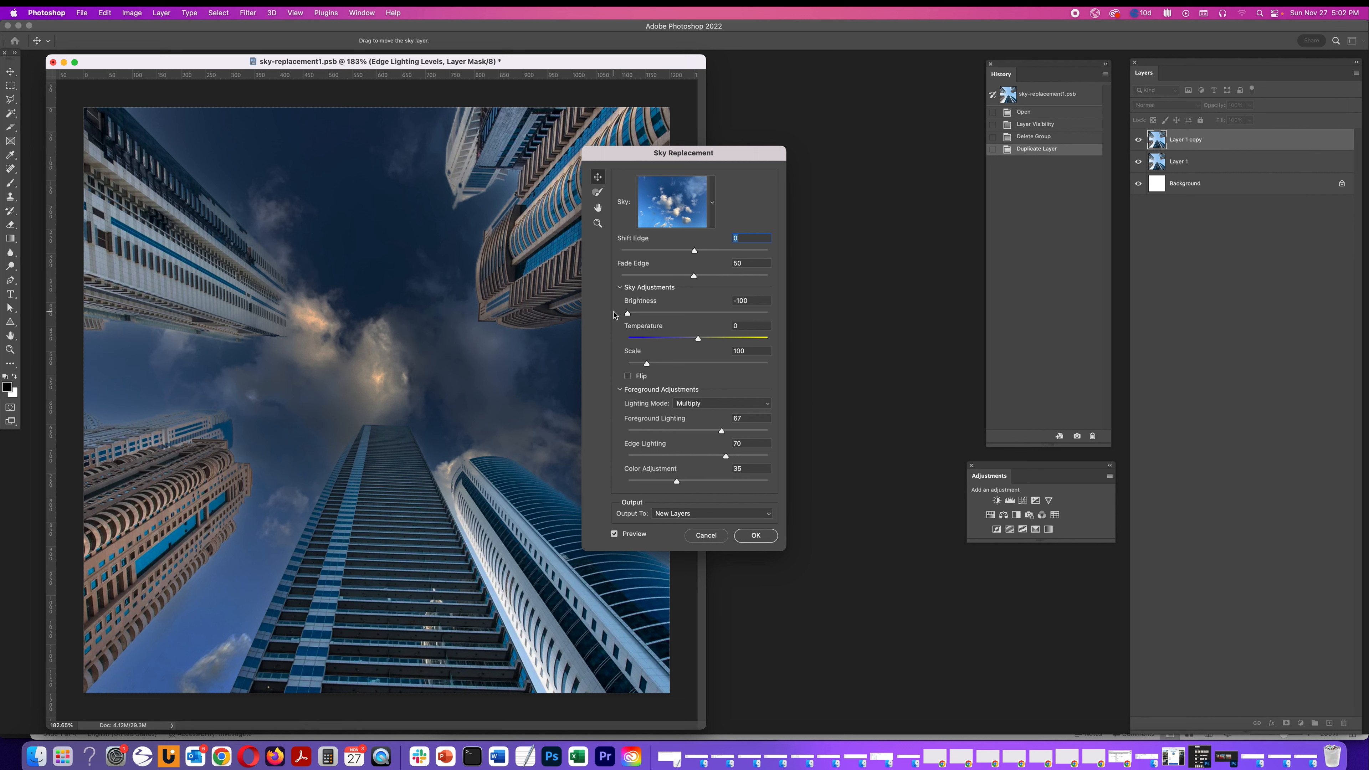
{"action": "left_click_drag", "start_coordinate": [613, 315], "coordinate": [738, 323]}
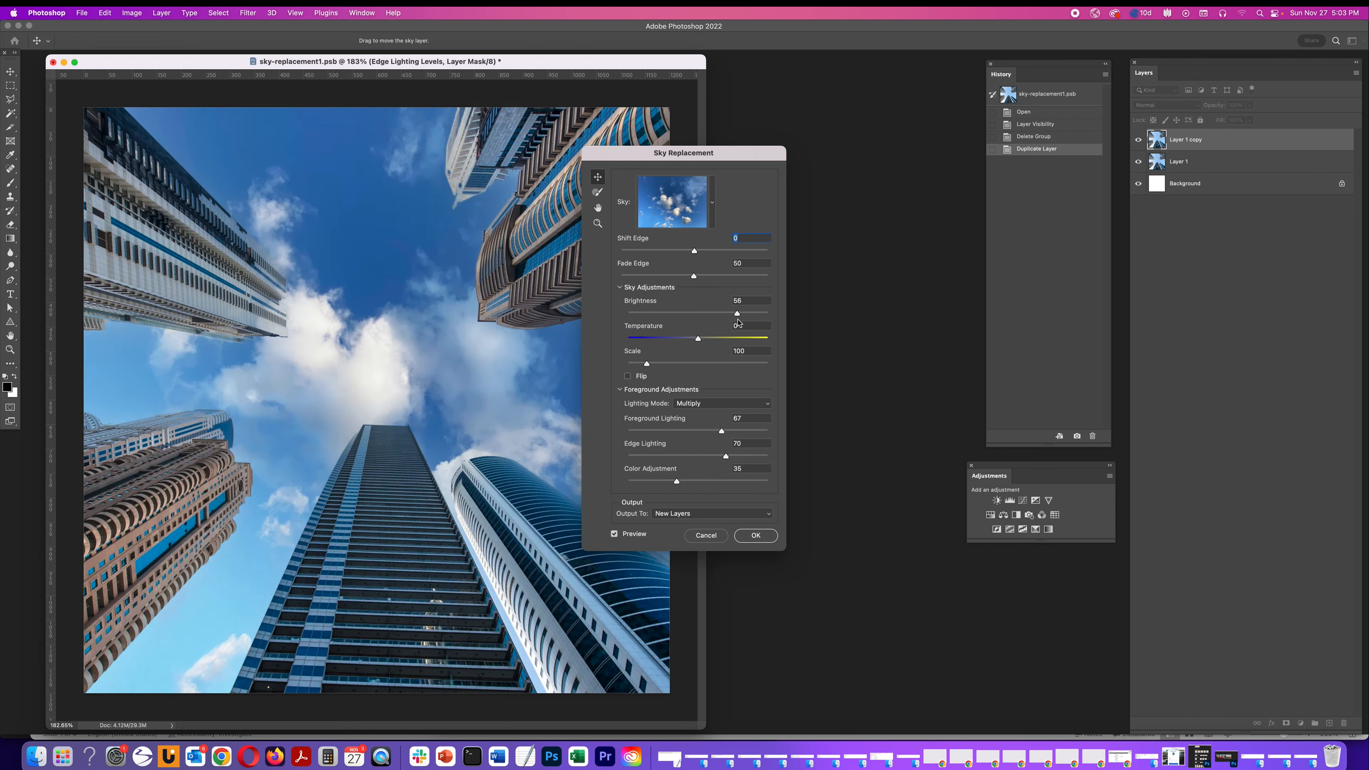
{"action": "left_click_drag", "start_coordinate": [738, 323], "coordinate": [700, 319]}
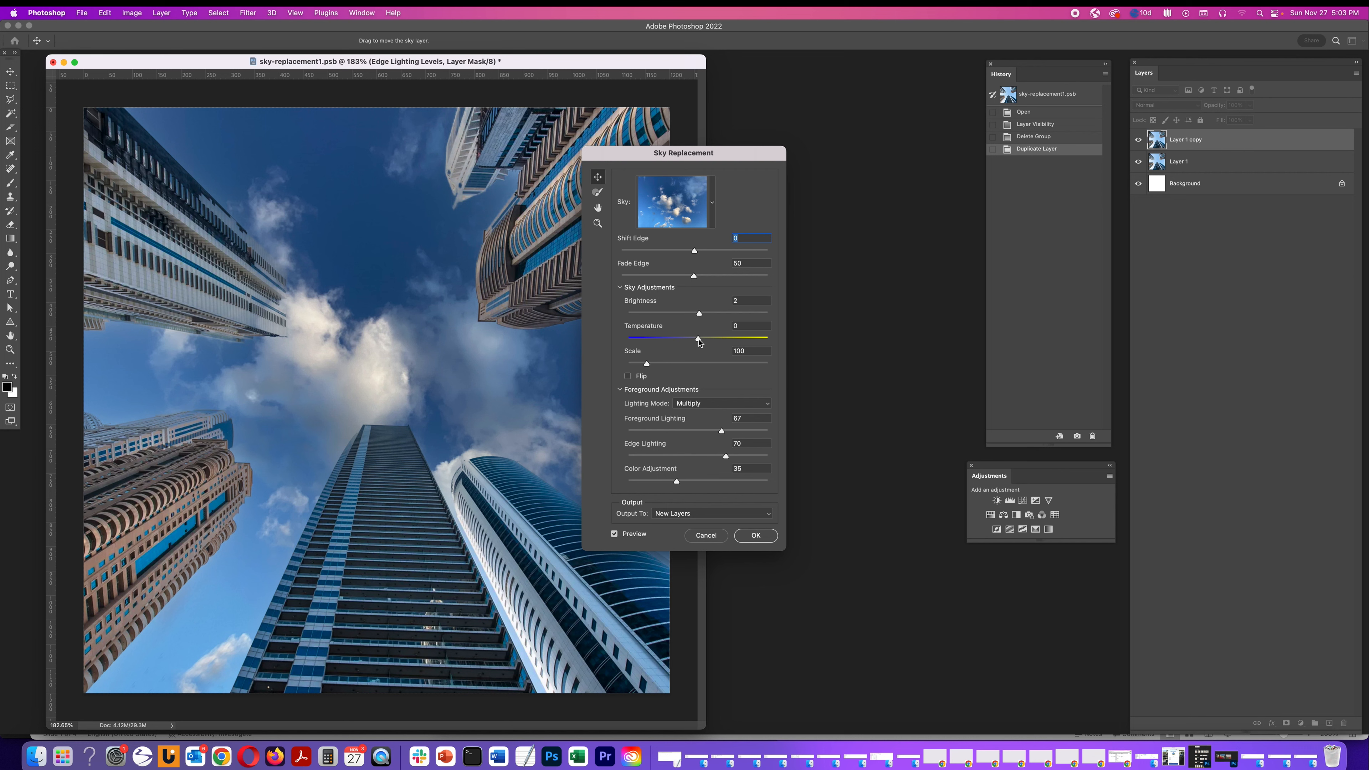
Set the sky Scale to 102
{"action": "left_click_drag", "start_coordinate": [698, 340], "coordinate": [697, 341]}
{"action": "mouse_move", "coordinate": [698, 341]}
{"action": "left_mouse_down"}
{"action": "mouse_move", "coordinate": [765, 347]}
{"action": "mouse_move", "coordinate": [636, 344]}
{"action": "mouse_move", "coordinate": [697, 345]}
{"action": "left_mouse_up"}
{"action": "mouse_move", "coordinate": [649, 365]}
{"action": "left_mouse_down"}
{"action": "mouse_move", "coordinate": [669, 367]}
{"action": "mouse_move", "coordinate": [644, 369]}
{"action": "left_mouse_up"}
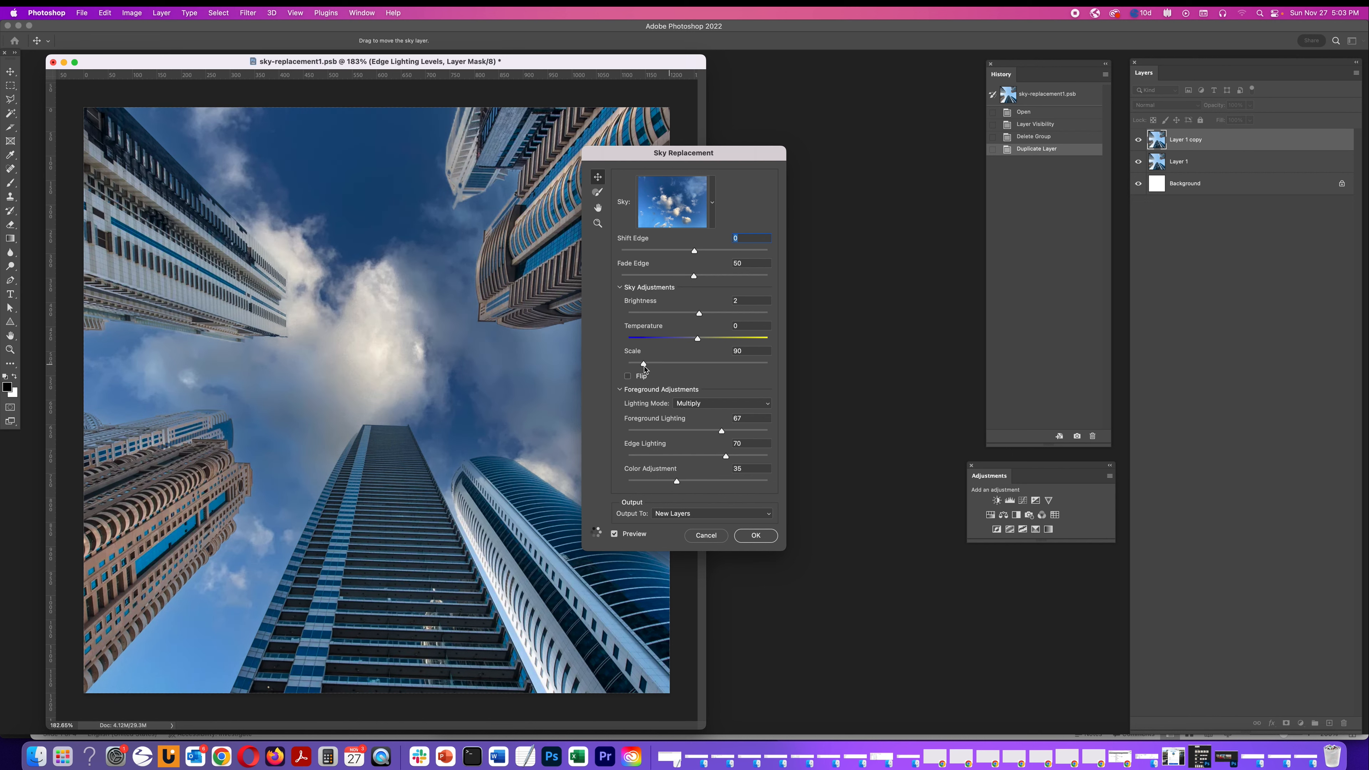
{"action": "left_click_drag", "start_coordinate": [645, 369], "coordinate": [650, 369]}
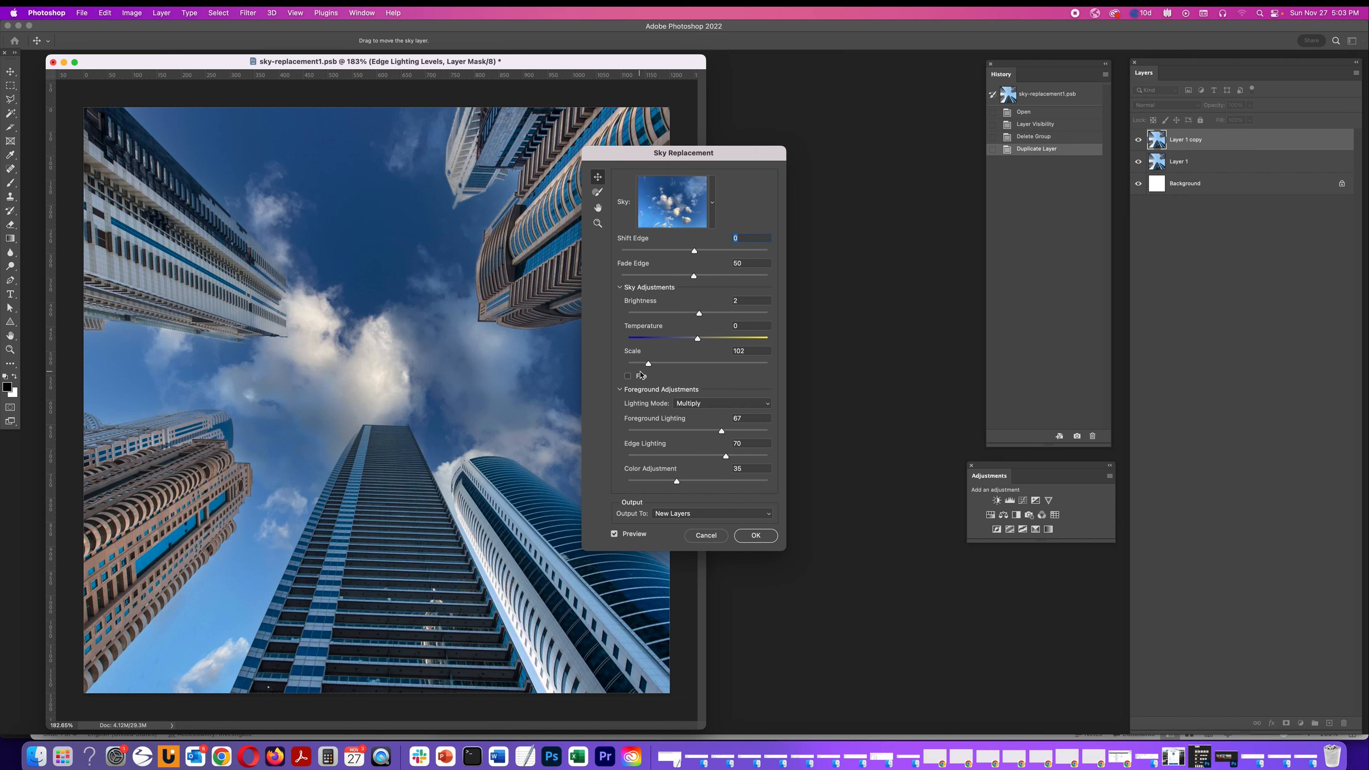
Switch the foreground Lighting Mode between Screen and Multiply to compare them, ending on Multiply
{"action": "left_click", "coordinate": [719, 408]}
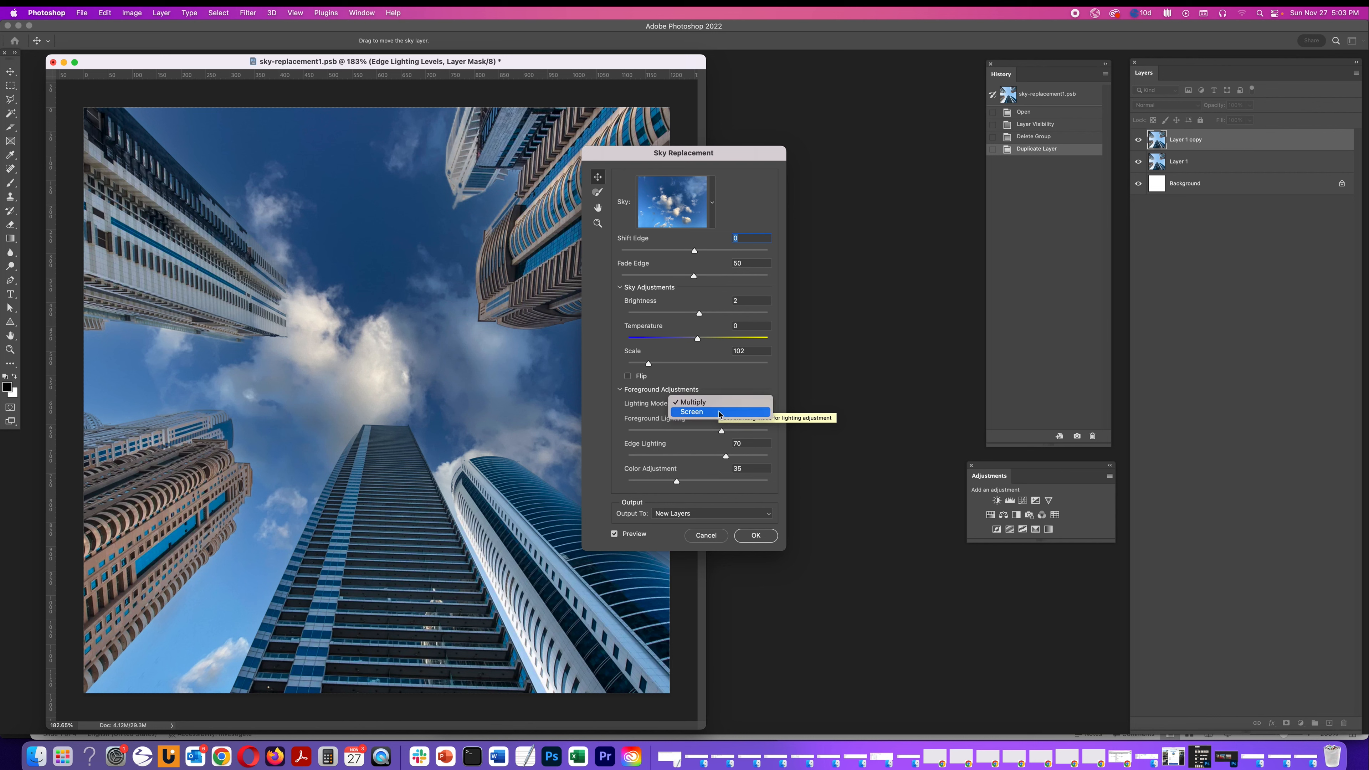
{"action": "left_click", "coordinate": [719, 412]}
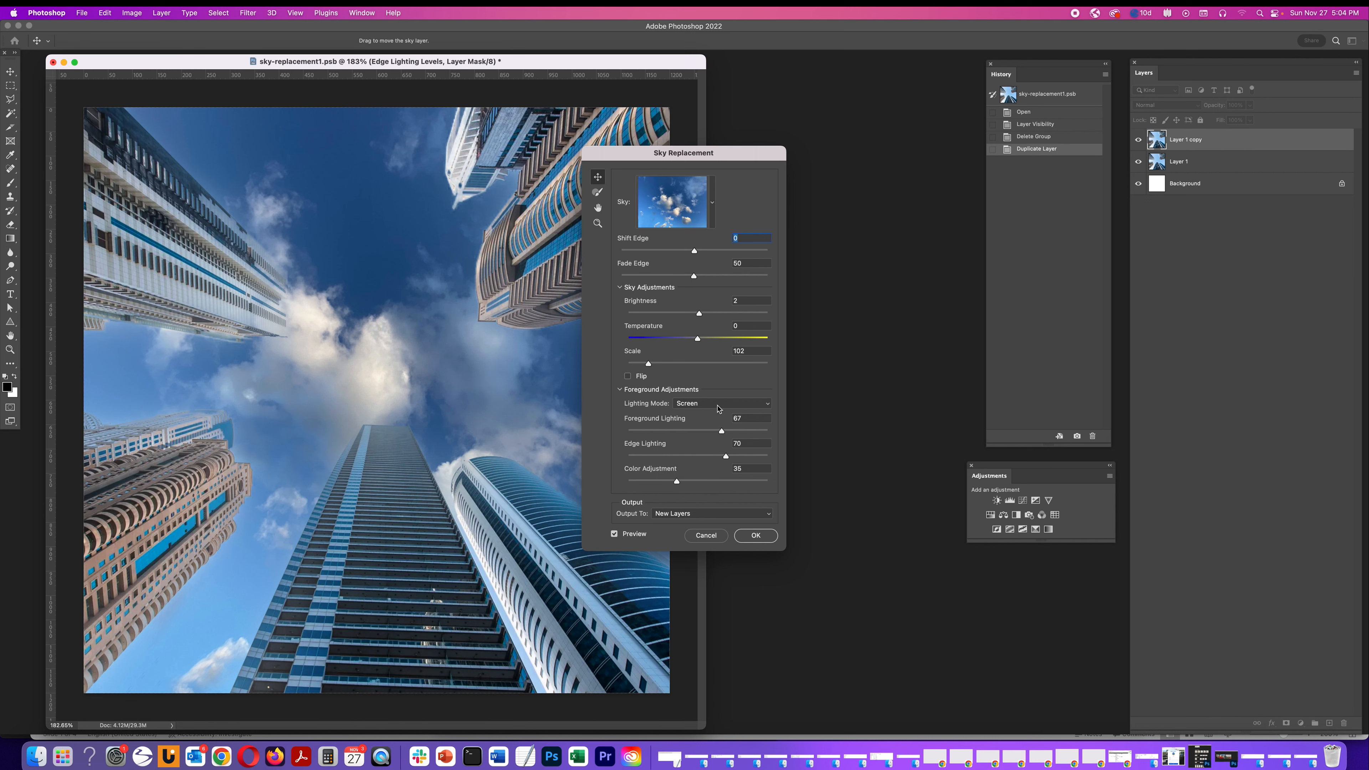
{"action": "left_click", "coordinate": [718, 409]}
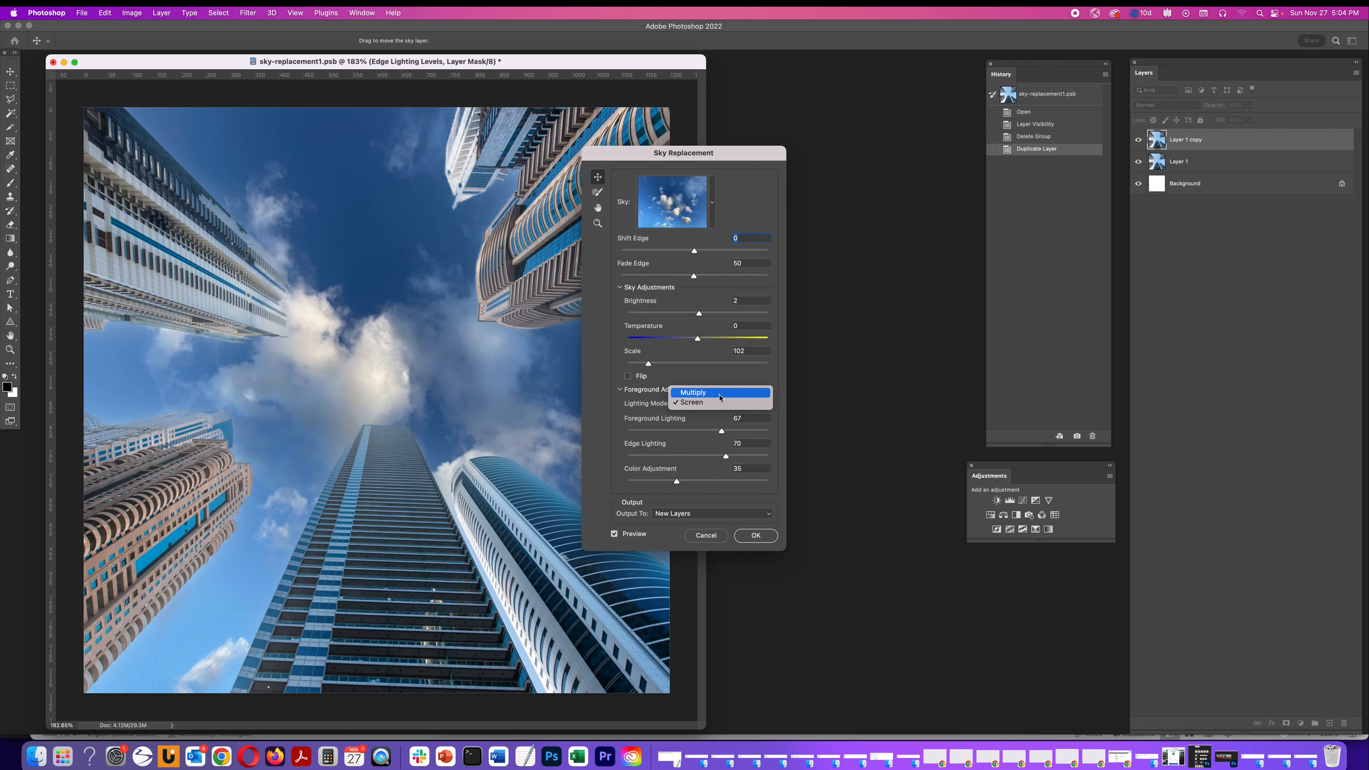
{"action": "left_click", "coordinate": [720, 393]}
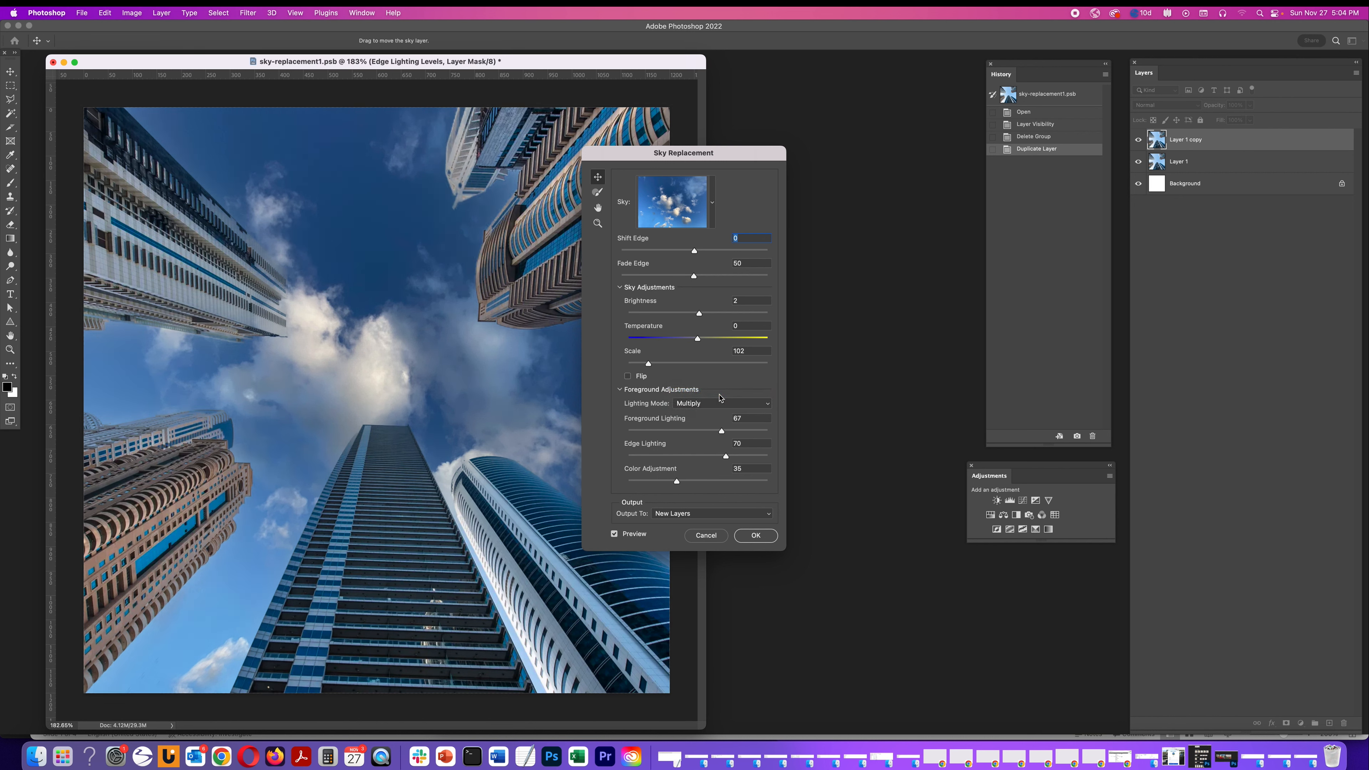
{"action": "left_click", "coordinate": [718, 408]}
{"action": "left_click", "coordinate": [717, 413]}
{"action": "left_click", "coordinate": [720, 405]}
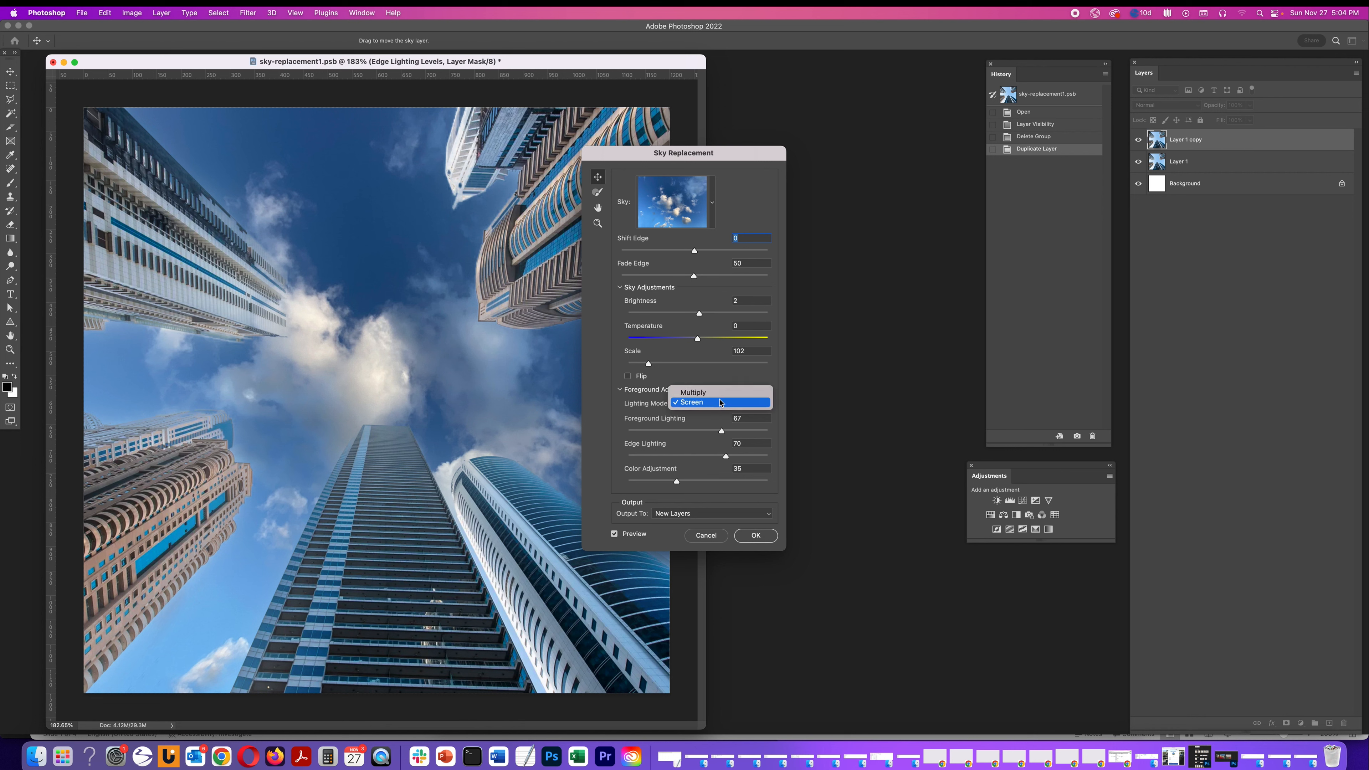
{"action": "left_click", "coordinate": [720, 393]}
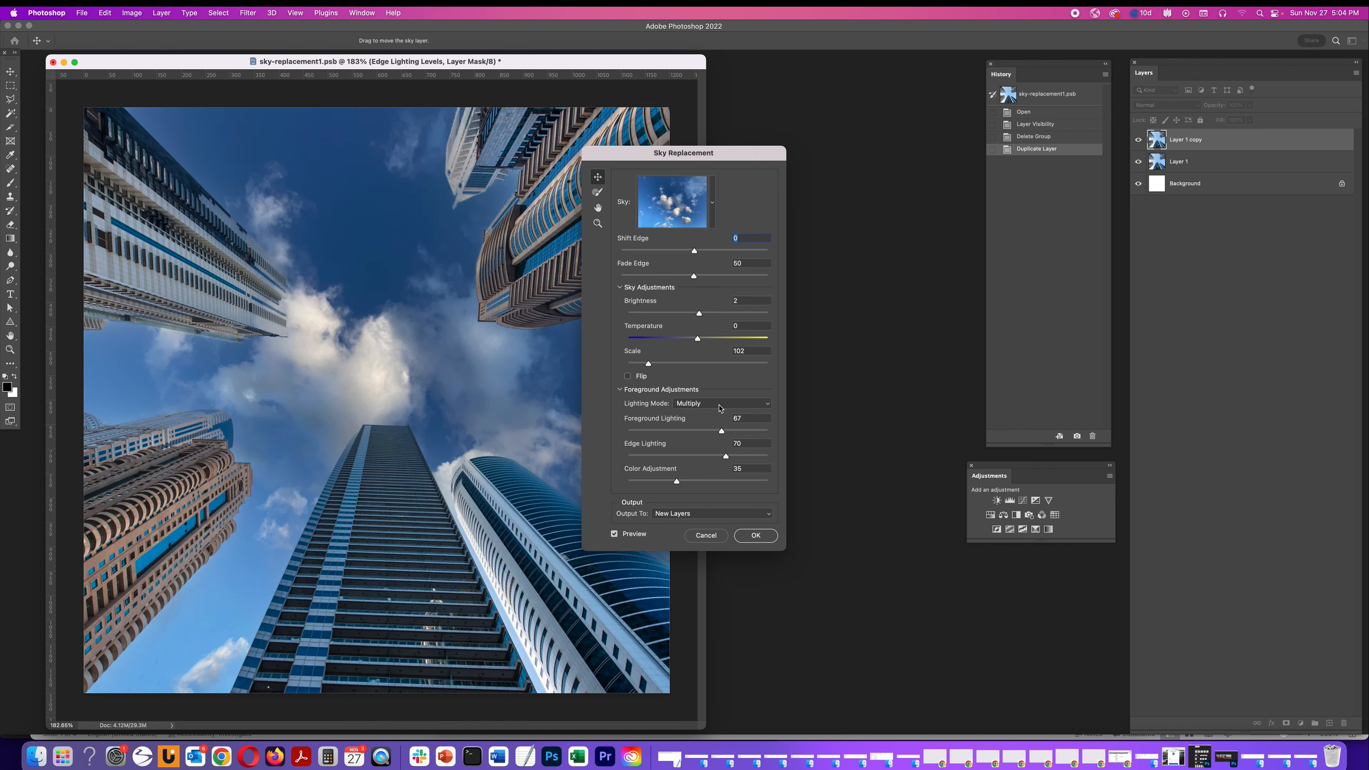
{"action": "left_click", "coordinate": [720, 408]}
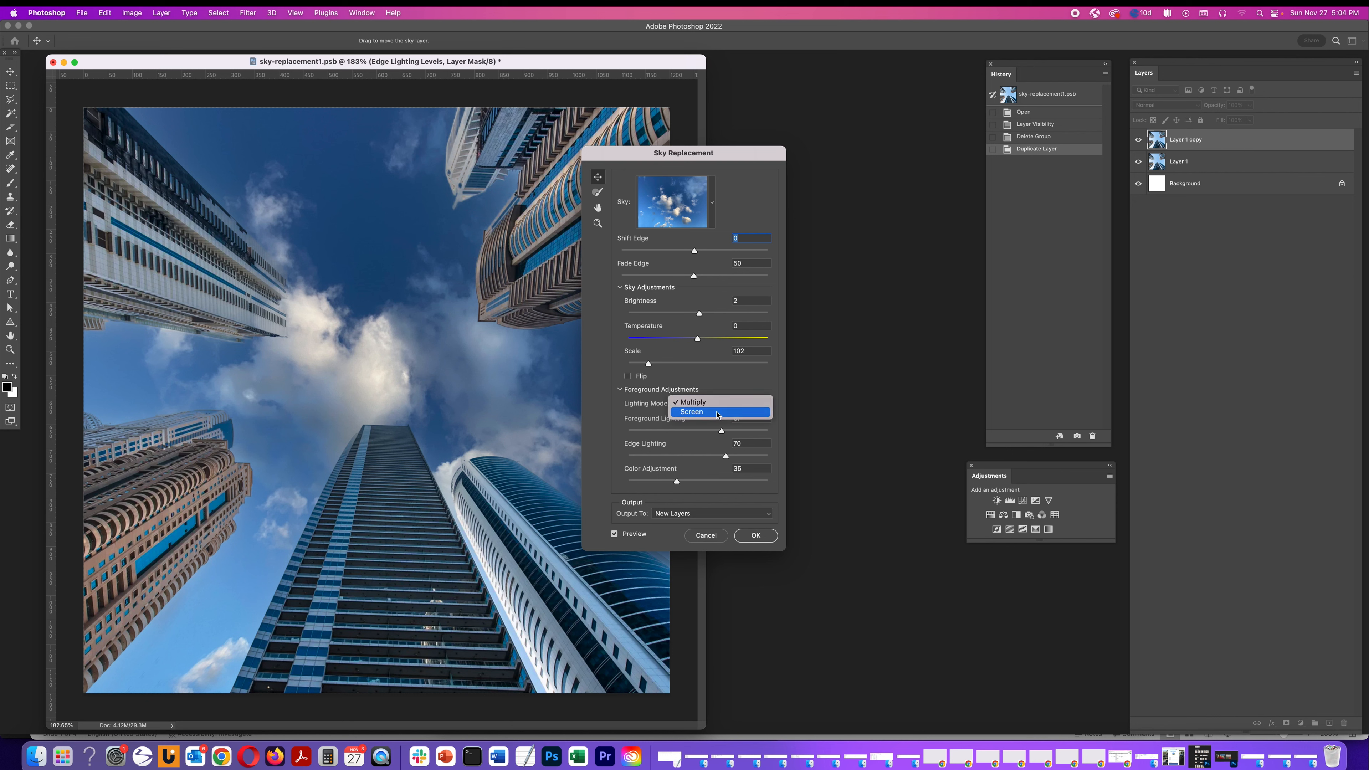
{"action": "left_click", "coordinate": [717, 412]}
{"action": "left_click", "coordinate": [718, 405]}
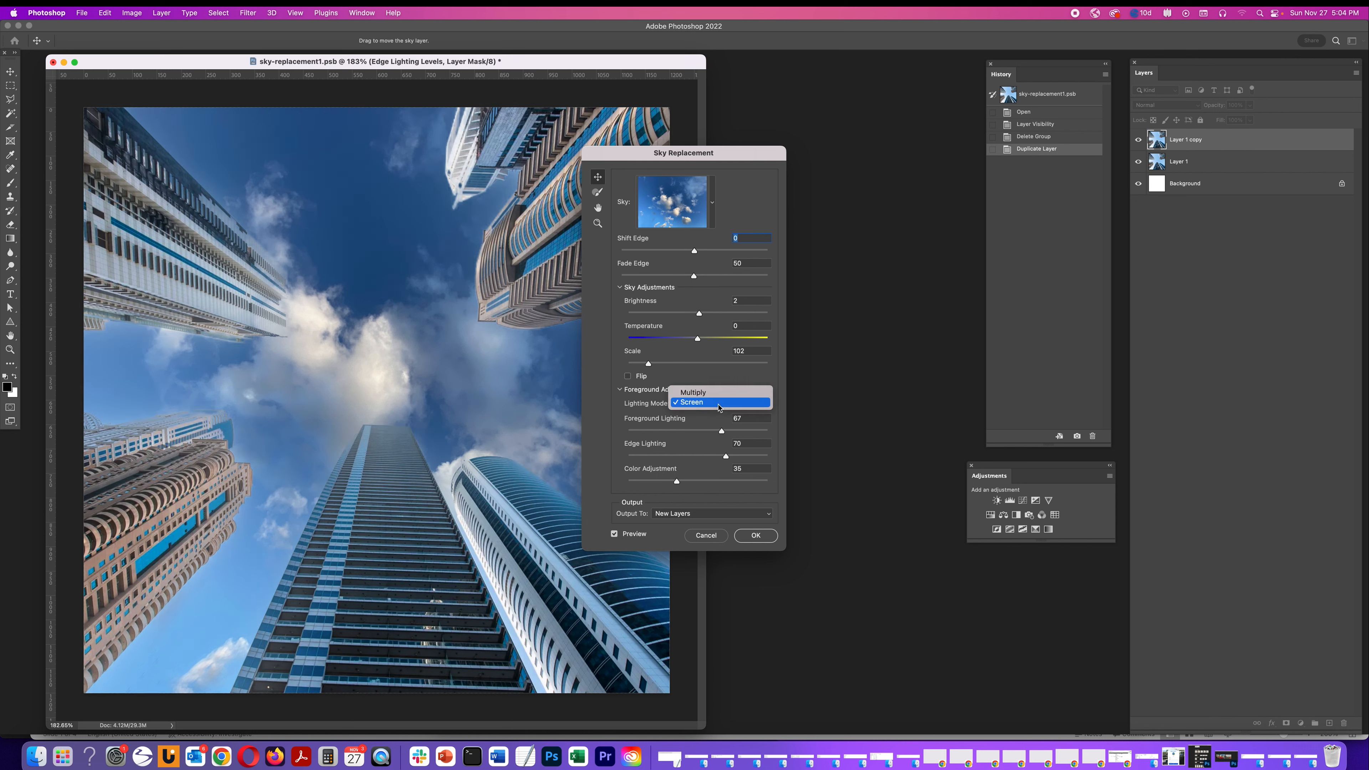
{"action": "left_click", "coordinate": [719, 398]}
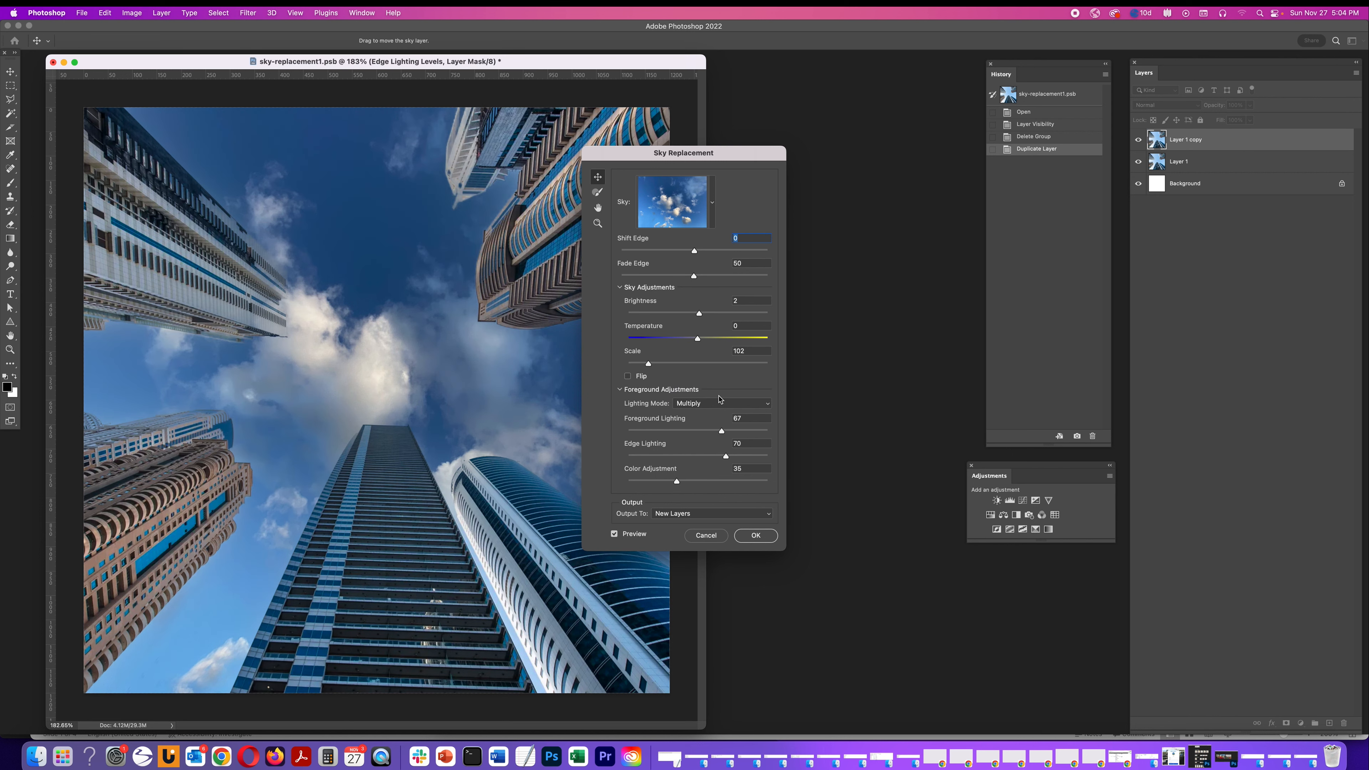
{"action": "left_click", "coordinate": [720, 406]}
{"action": "left_click", "coordinate": [718, 413]}
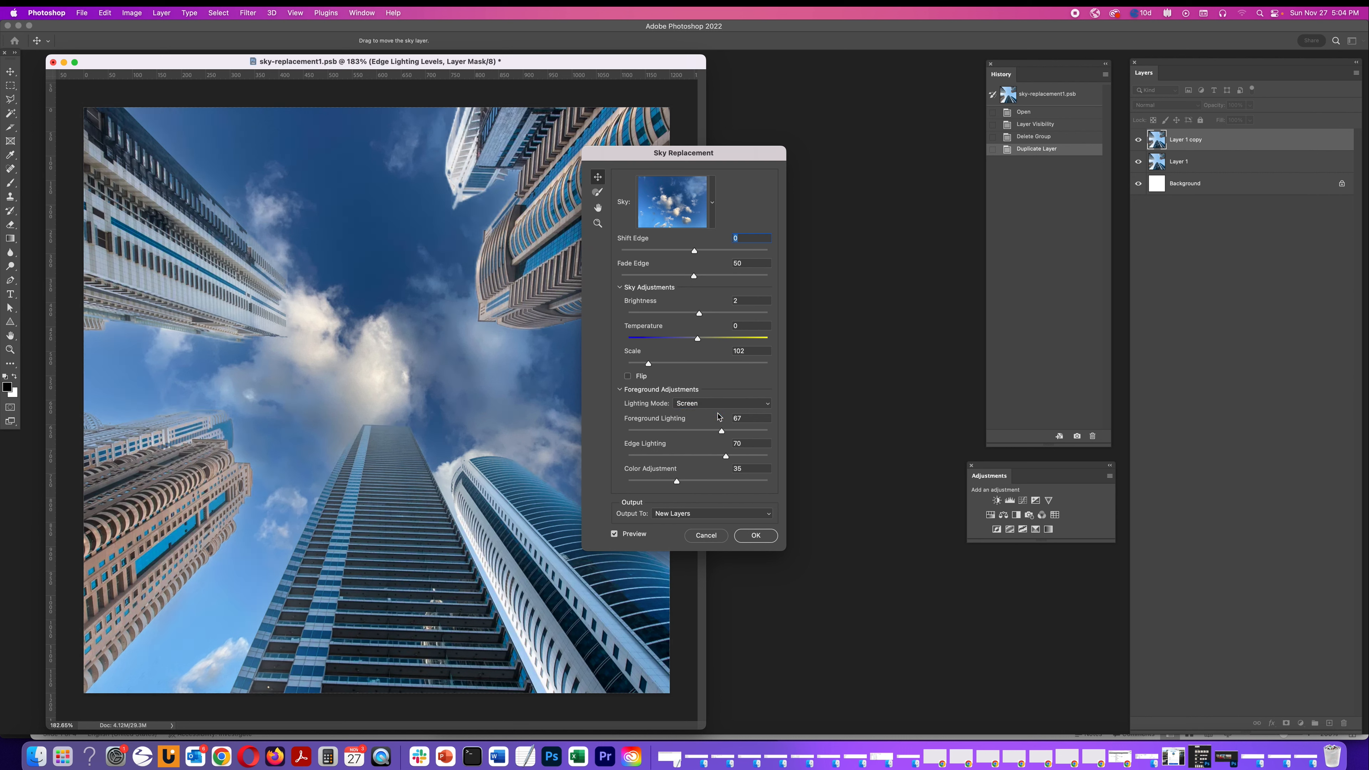
{"action": "left_click", "coordinate": [720, 404]}
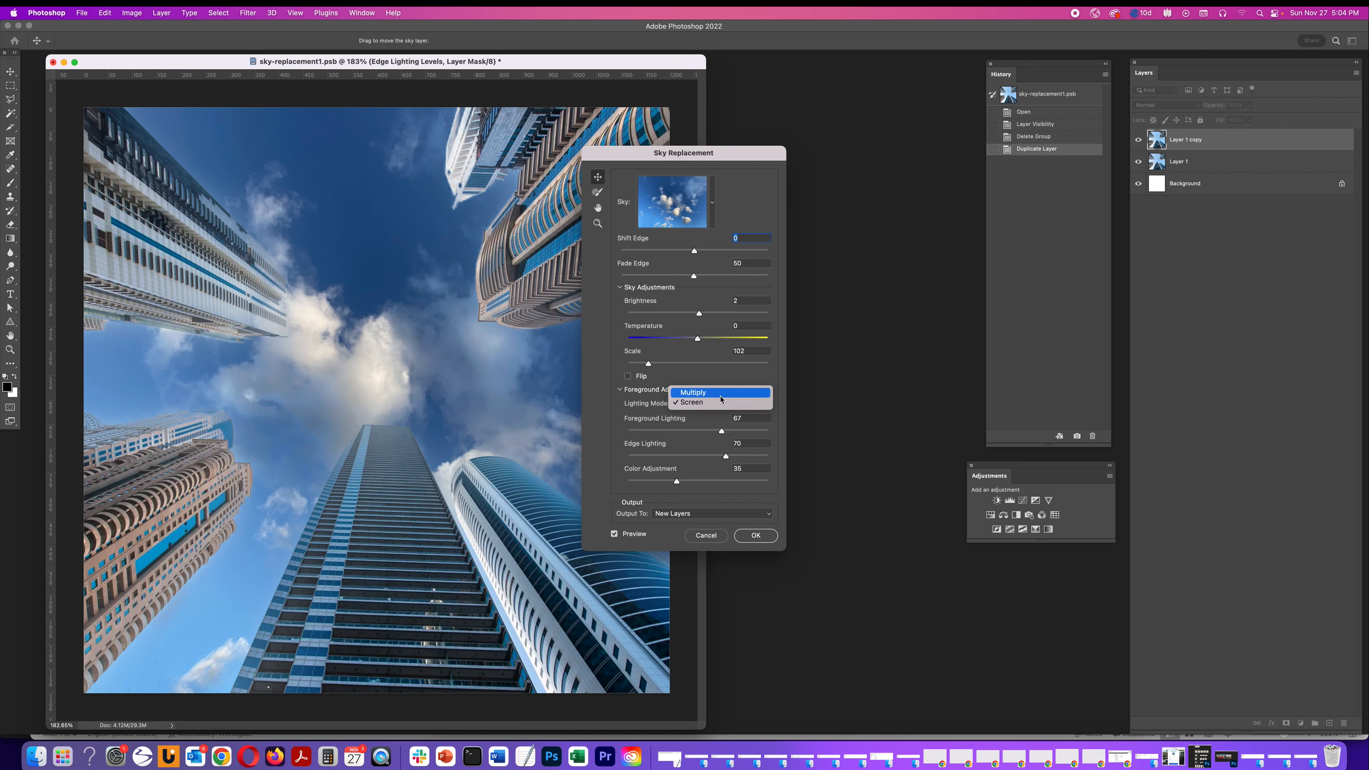
{"action": "left_click", "coordinate": [721, 396]}
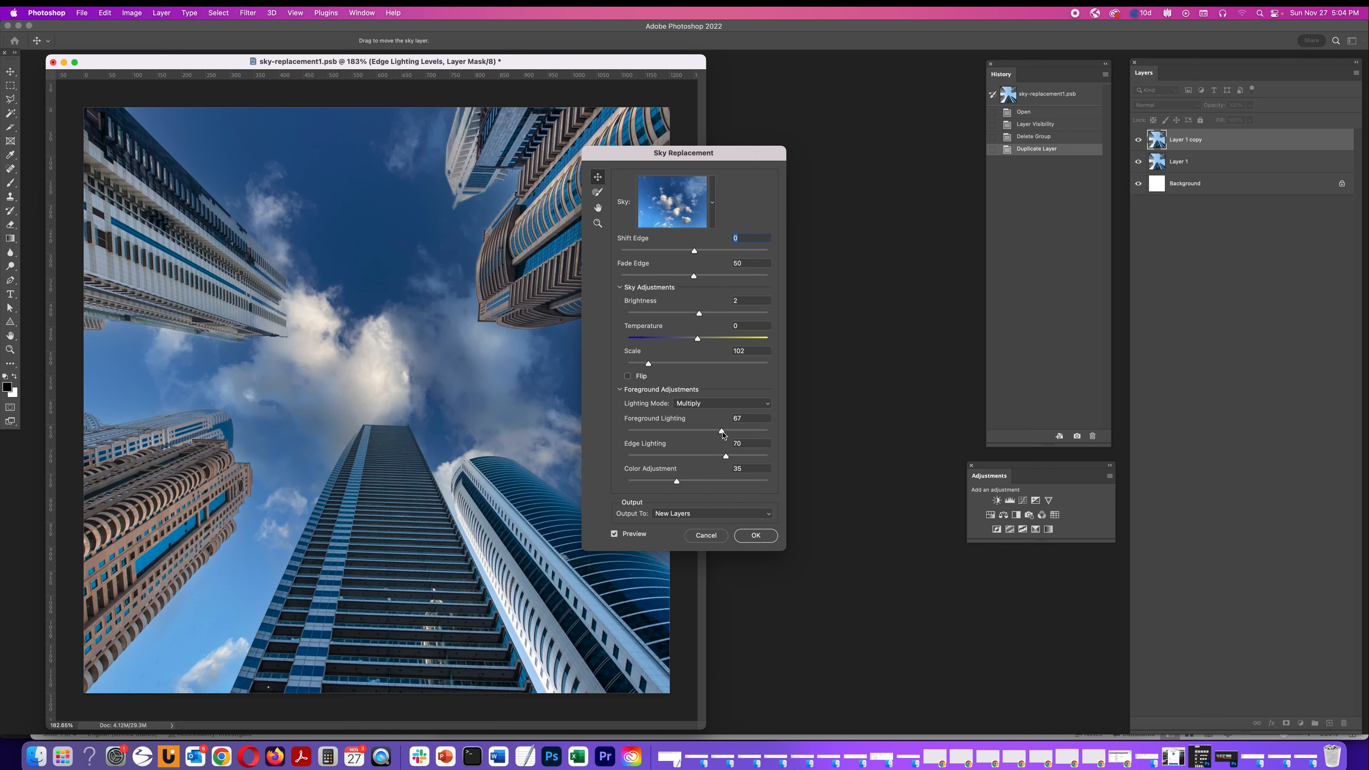
Set Foreground Lighting to 52
{"action": "left_click_drag", "start_coordinate": [723, 434], "coordinate": [618, 435]}
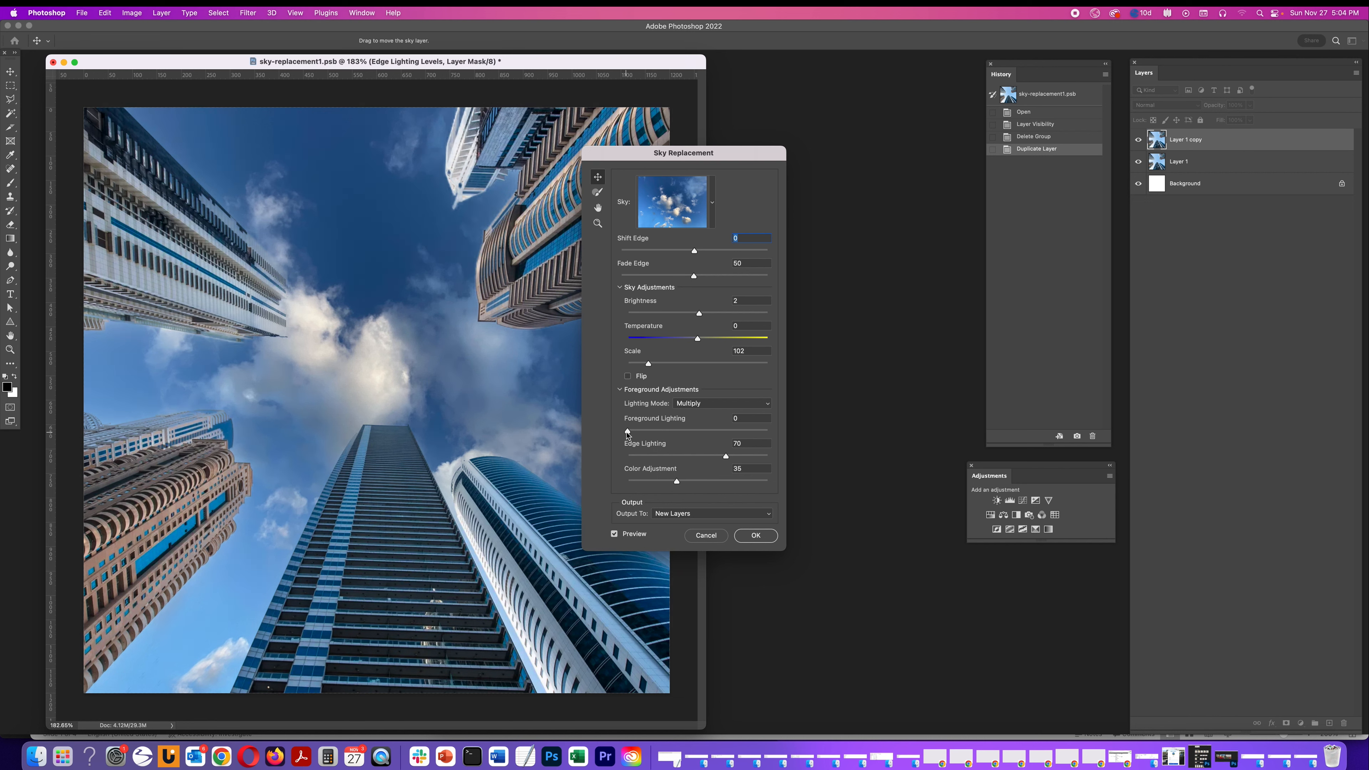
{"action": "left_click_drag", "start_coordinate": [628, 435], "coordinate": [794, 439]}
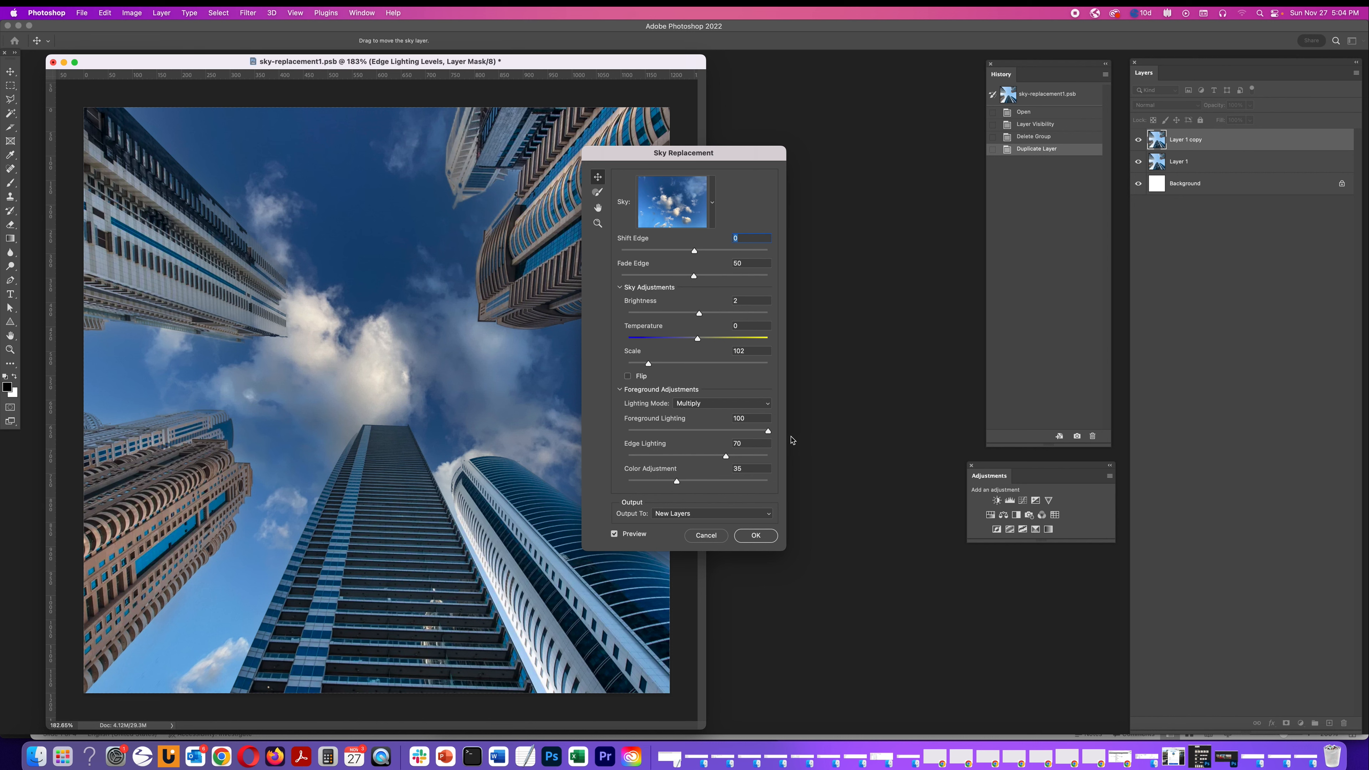
{"action": "left_click_drag", "start_coordinate": [767, 431], "coordinate": [700, 432]}
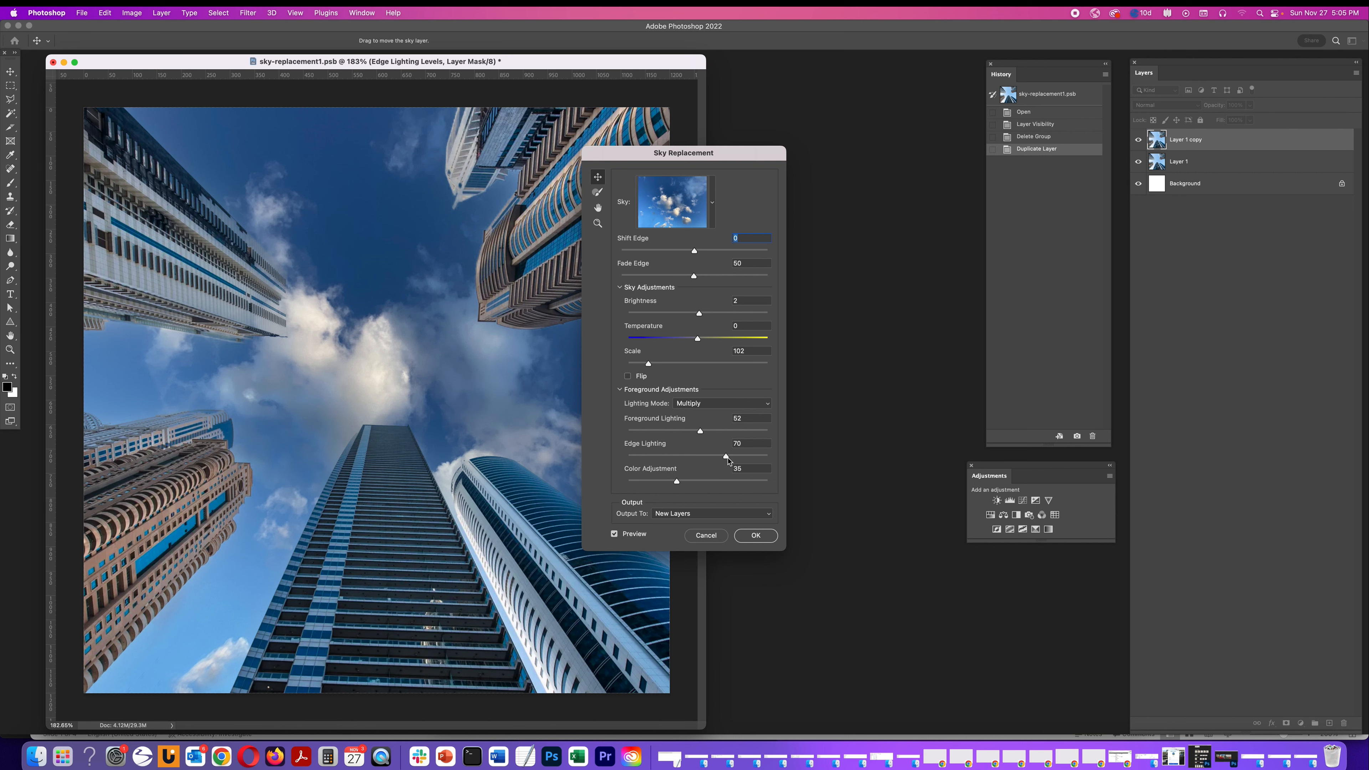
Set Edge Lighting and Color Adjustment to 52 each and apply the sky replacement
{"action": "mouse_move", "coordinate": [726, 458]}
{"action": "left_mouse_down"}
{"action": "mouse_move", "coordinate": [620, 459]}
{"action": "mouse_move", "coordinate": [790, 467]}
{"action": "mouse_move", "coordinate": [620, 463]}
{"action": "mouse_move", "coordinate": [701, 465]}
{"action": "left_mouse_up"}
{"action": "mouse_move", "coordinate": [677, 482]}
{"action": "left_mouse_down"}
{"action": "mouse_move", "coordinate": [601, 479]}
{"action": "mouse_move", "coordinate": [797, 481]}
{"action": "mouse_move", "coordinate": [702, 482]}
{"action": "left_mouse_up"}
{"action": "left_click", "coordinate": [722, 519]}
{"action": "left_click", "coordinate": [723, 515]}
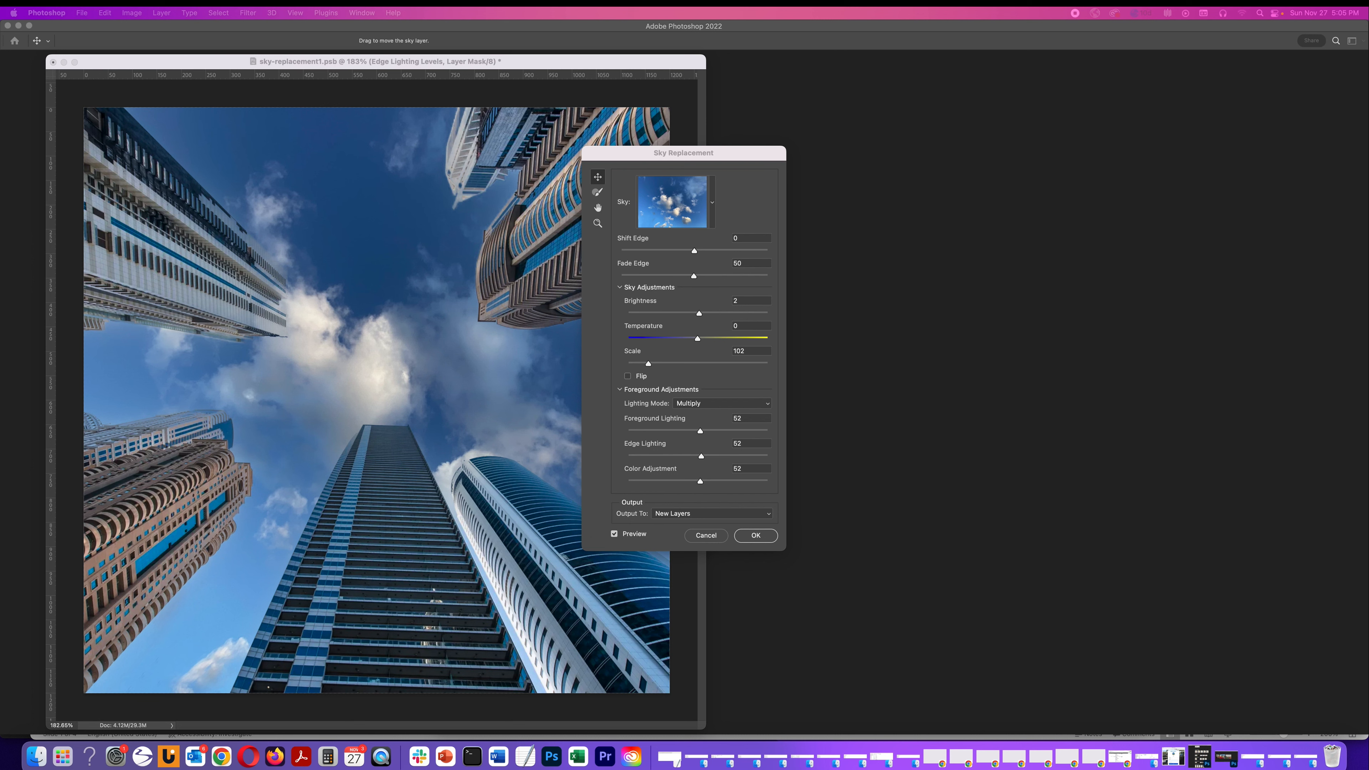
{"action": "left_click", "coordinate": [756, 535]}
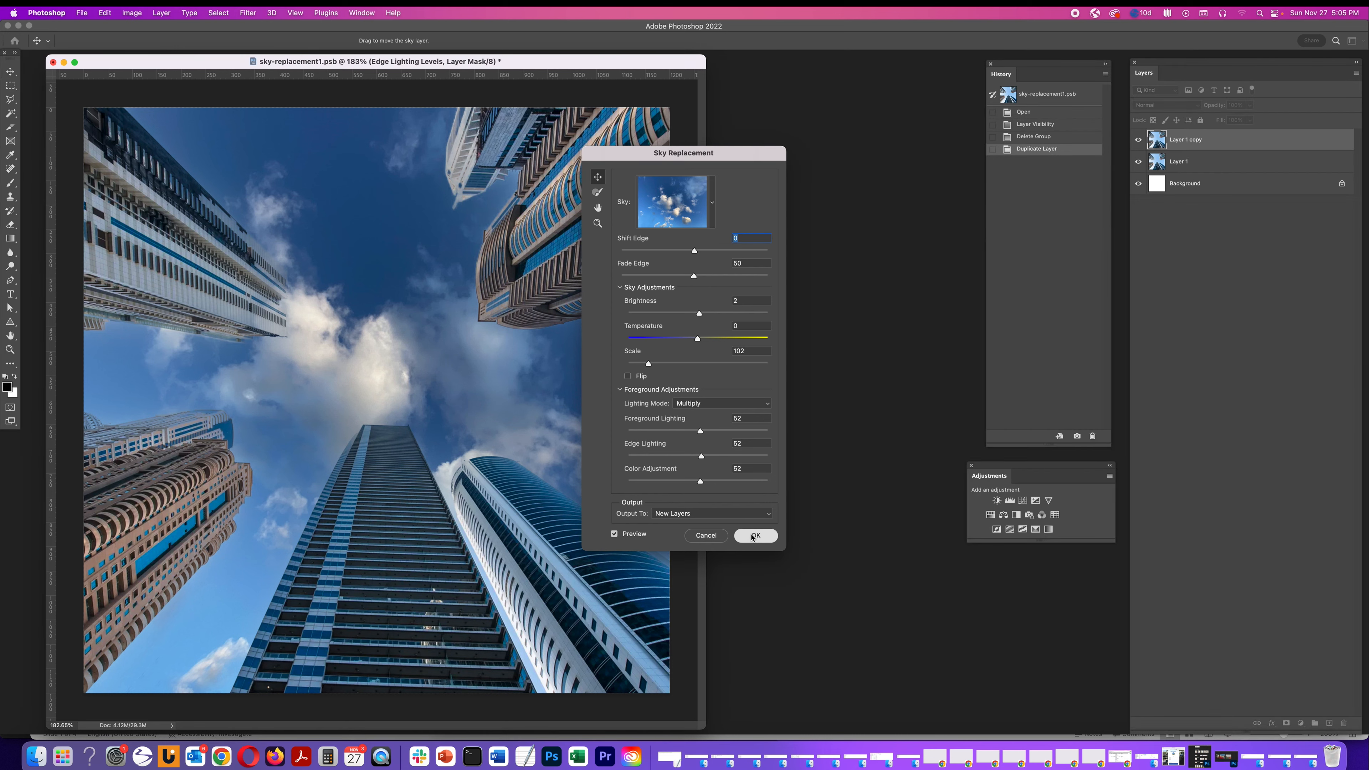